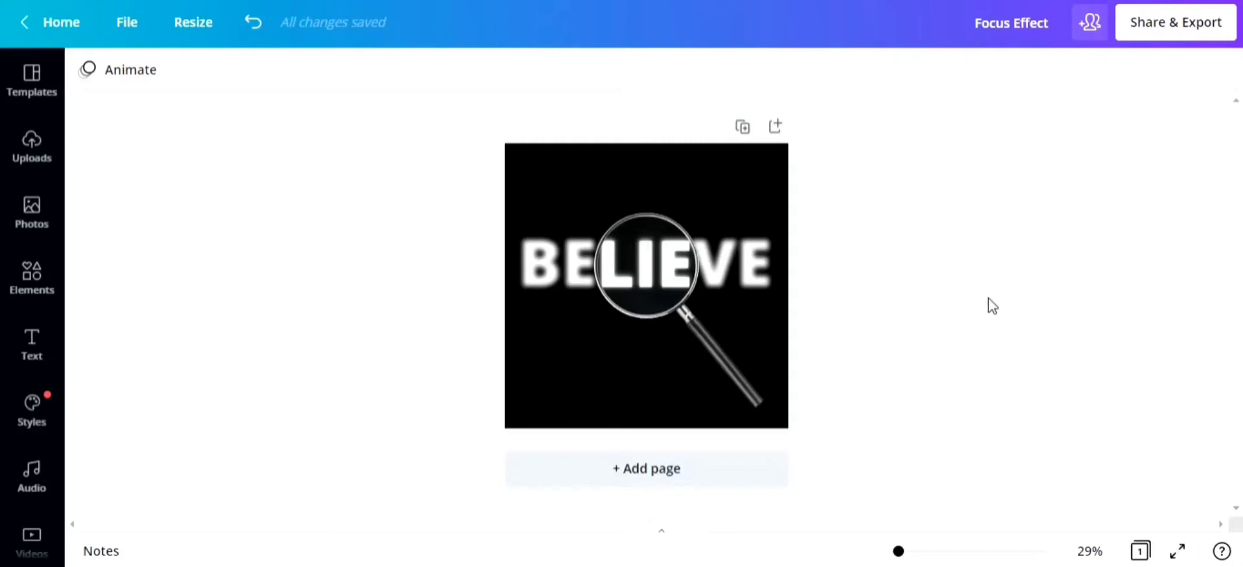
# Inspect the locked magnifying glass and the blurred BELIEVE image on page 1, then deselect
pyautogui.click(662, 282)
pyautogui.click(568, 273)
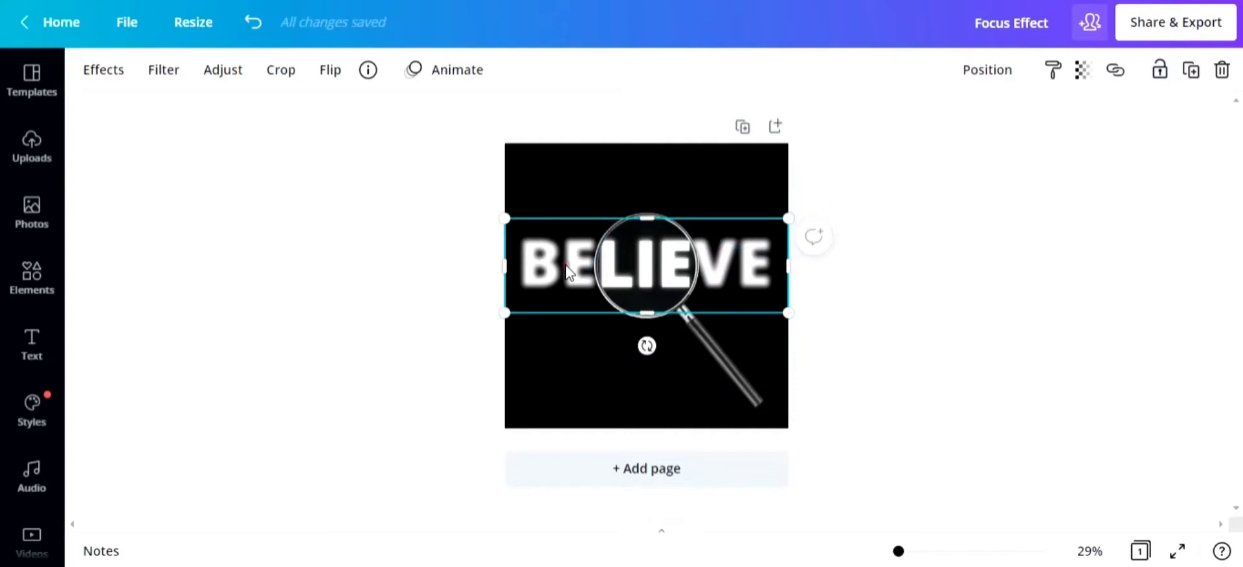
pyautogui.click(453, 270)
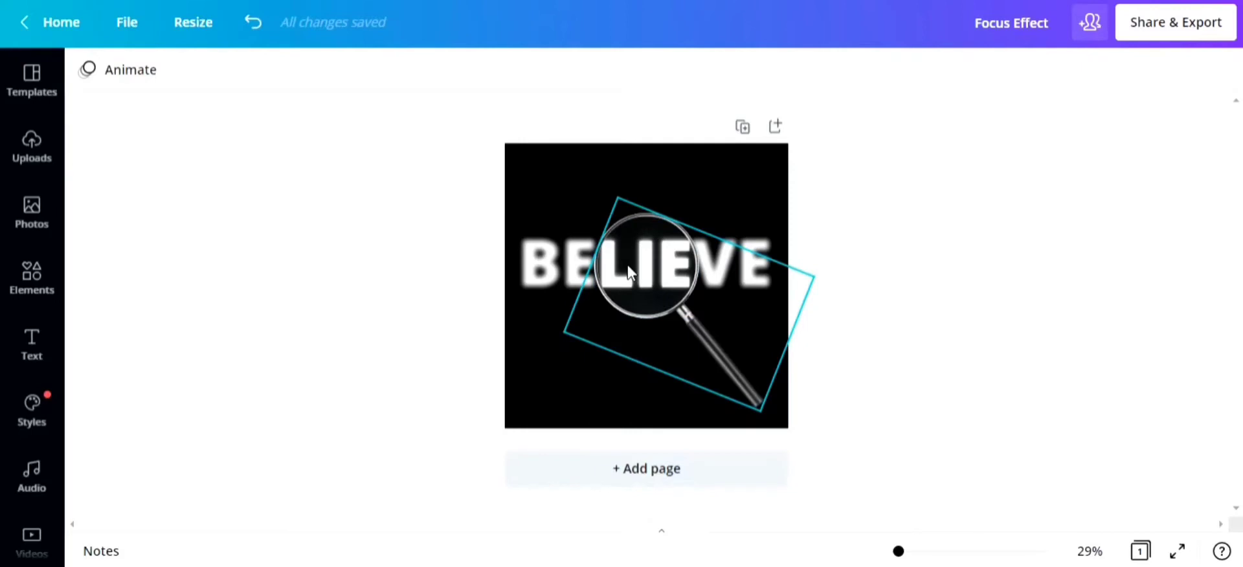
# Add a blank page 2 and place a heading text box on it
pyautogui.click(611, 467)
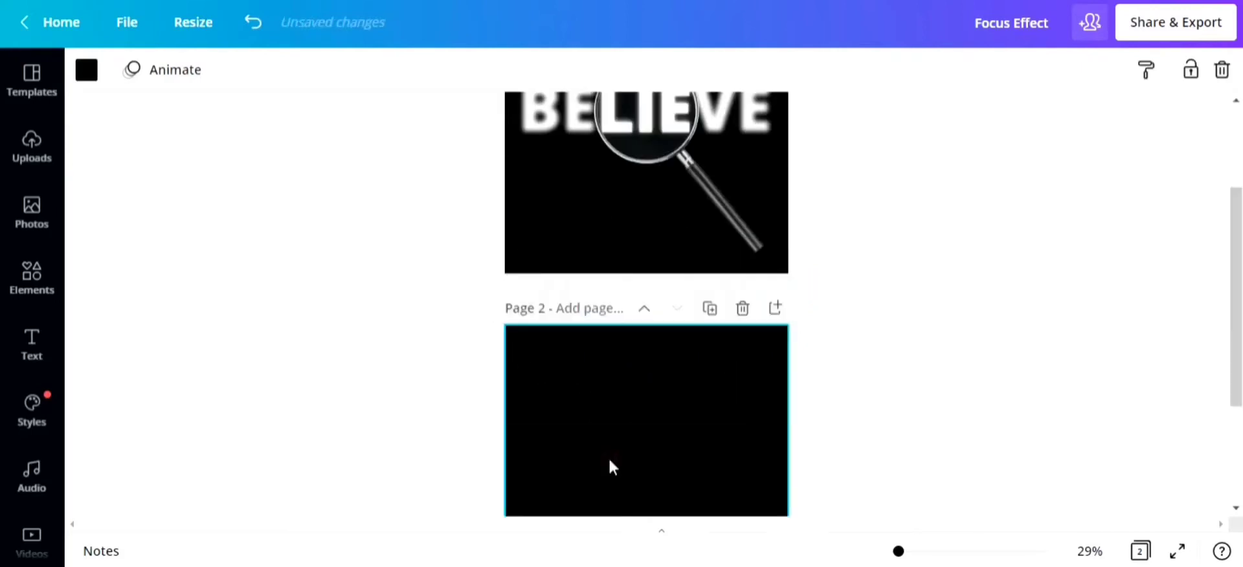
pyautogui.scroll(3, 607, 347)
pyautogui.scroll(-5, 610, 329)
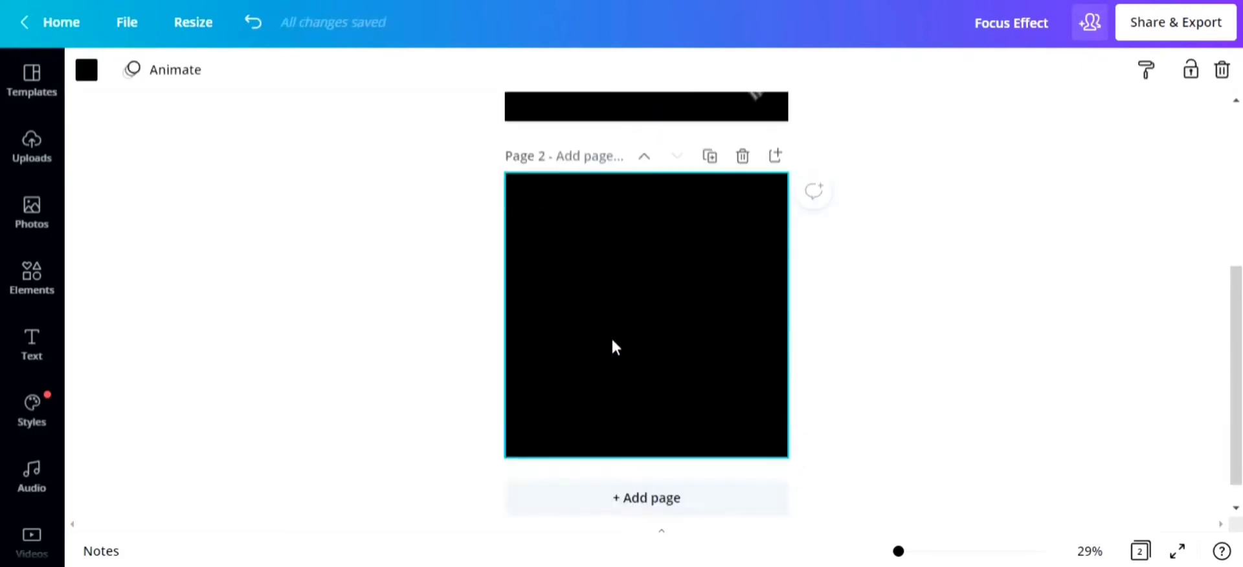
pyautogui.click(5, 349)
pyautogui.click(172, 171)
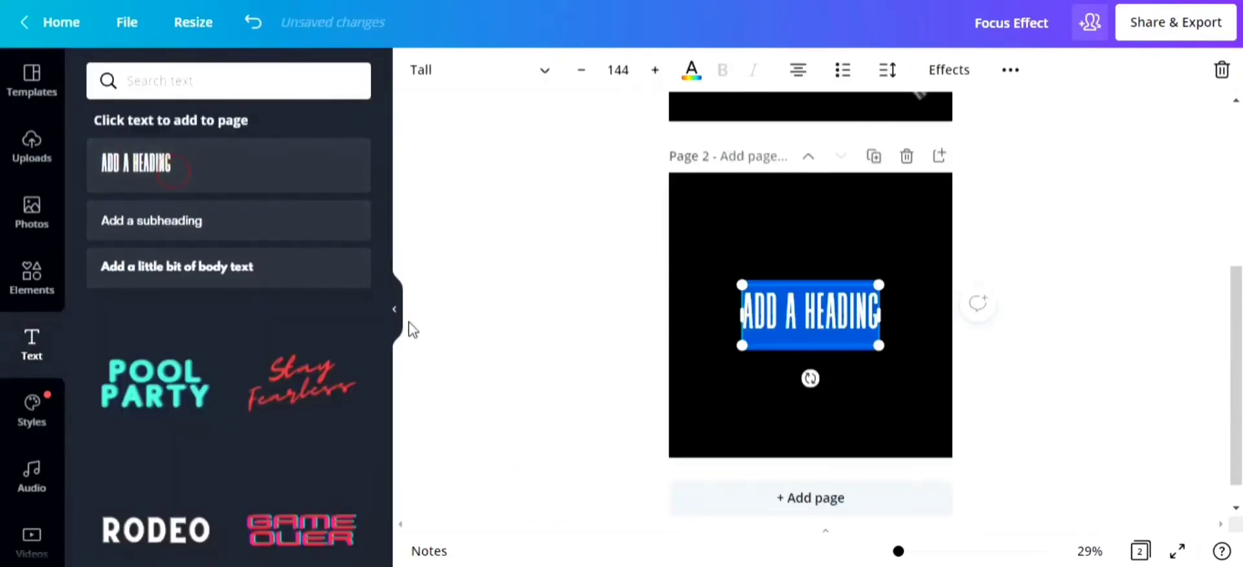
pyautogui.click(392, 312)
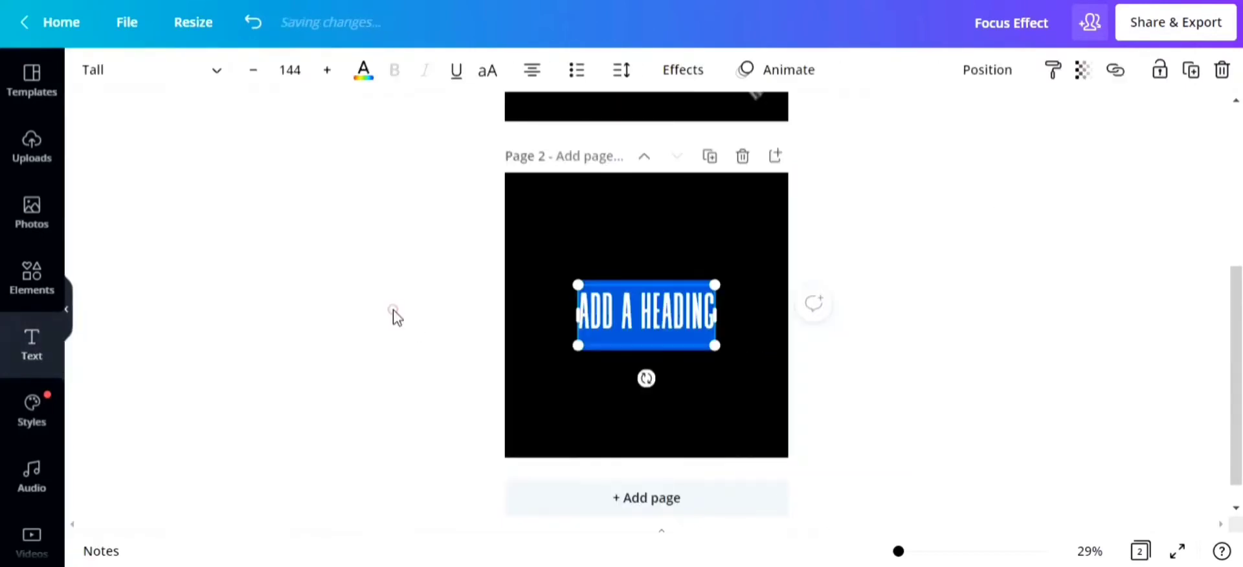
# Set the heading font to Open Sans Extra Bold and change its text to BELIEVE
pyautogui.click(174, 65)
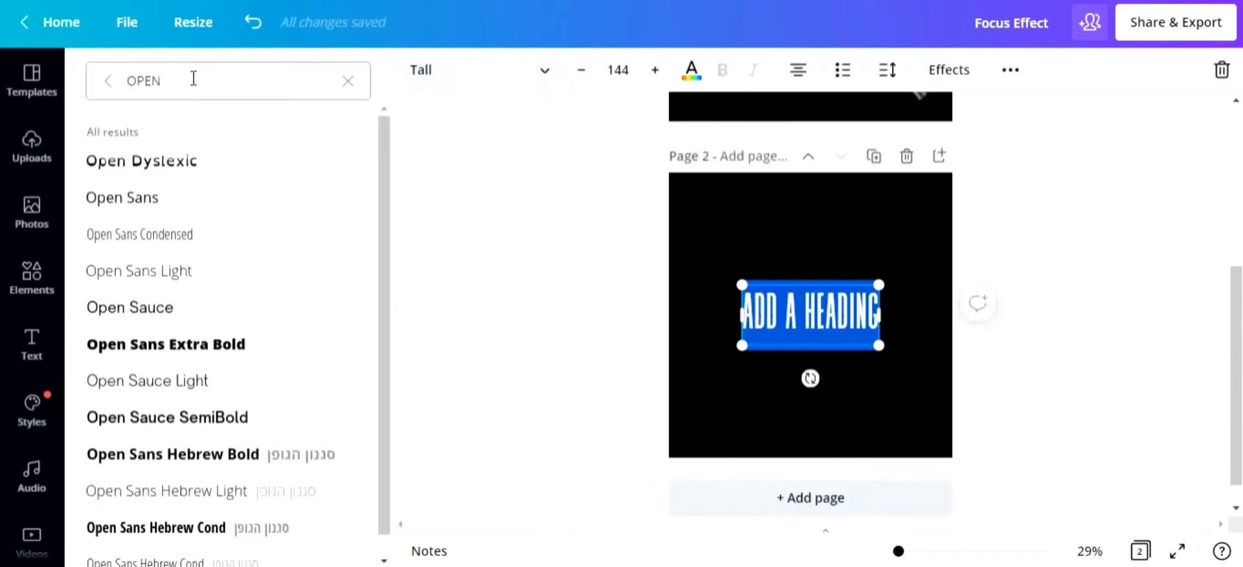
pyautogui.click(248, 346)
pyautogui.click(430, 262)
pyautogui.doubleClick(589, 396)
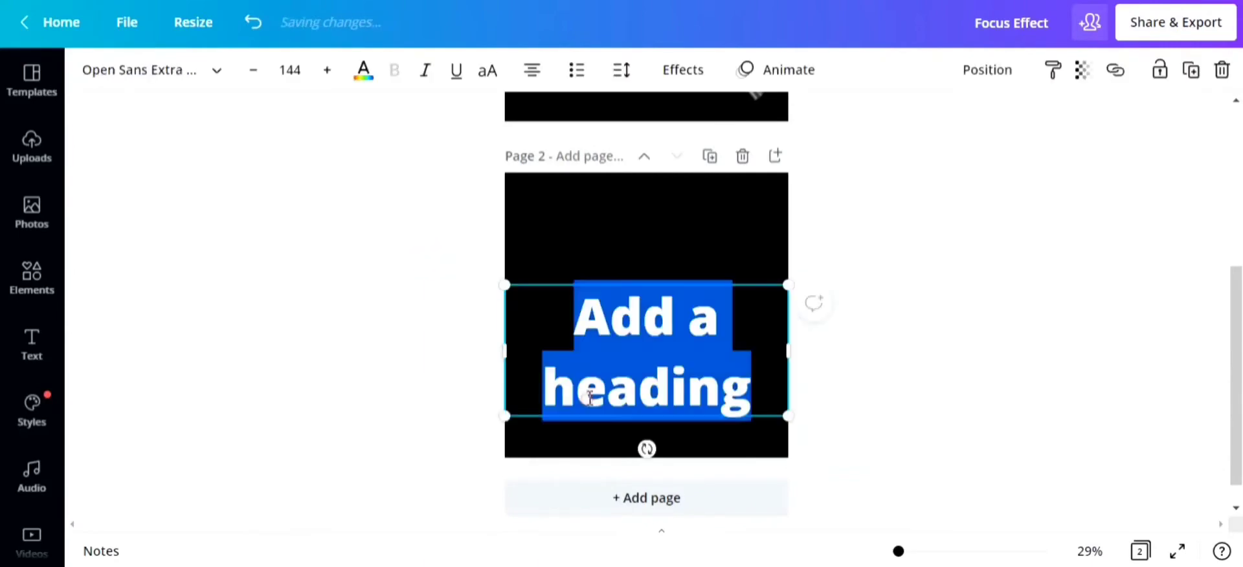
pyautogui.write('BELIEVE')
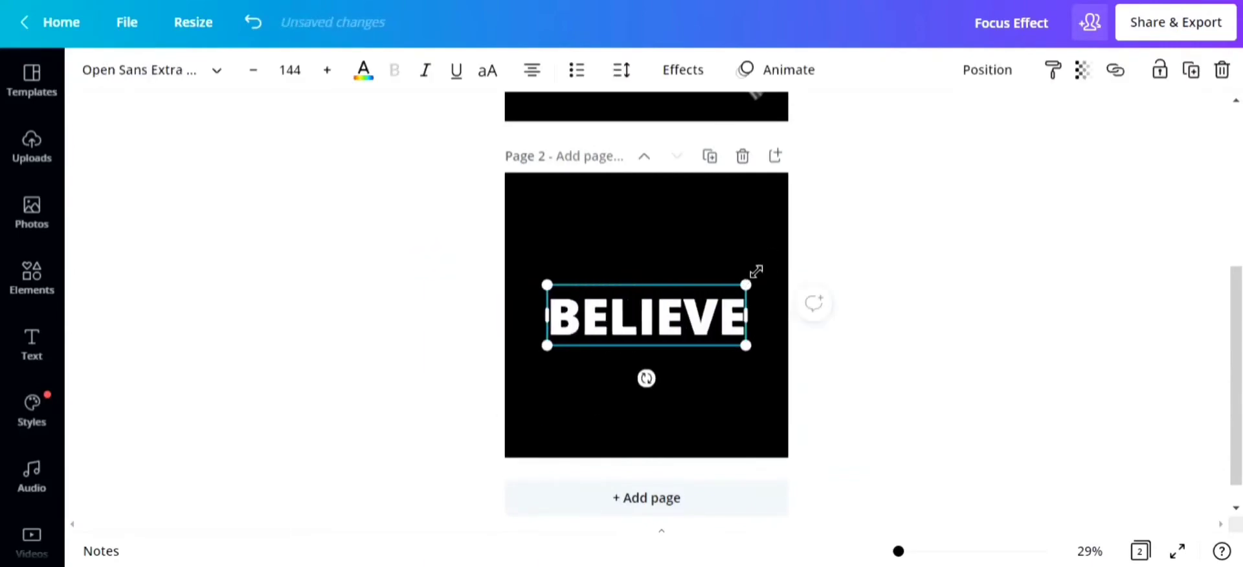
# Enlarge BELIEVE to size 191 and centre it across page 2
pyautogui.moveTo(770, 267); pyautogui.dragTo(788, 255)
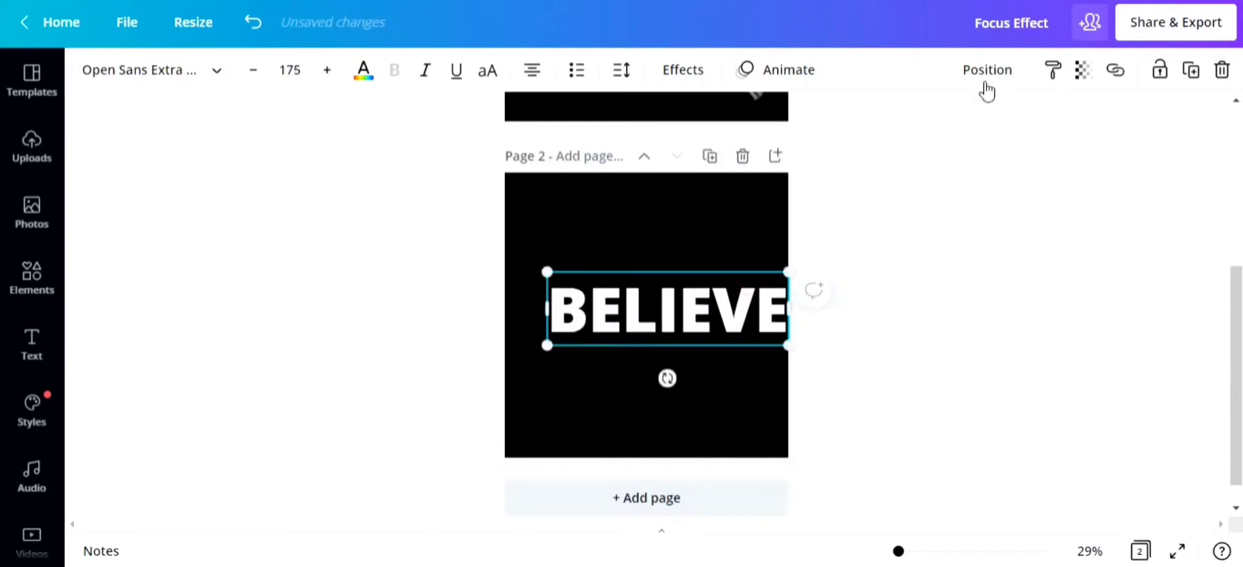
pyautogui.click(991, 94)
pyautogui.click(728, 296)
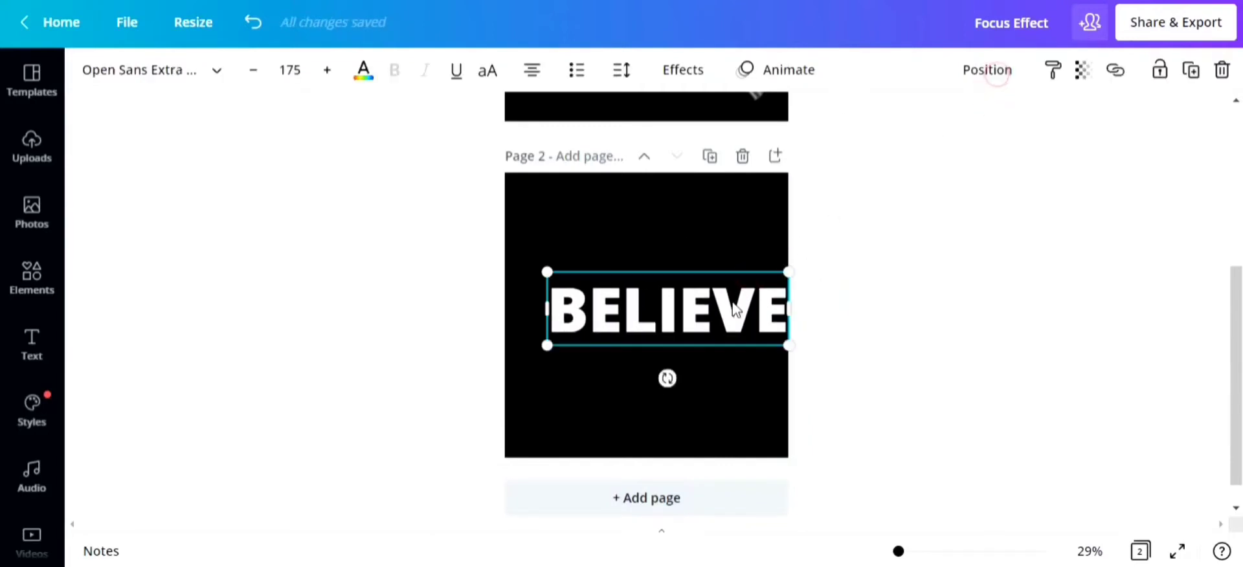
pyautogui.moveTo(728, 296); pyautogui.dragTo(707, 303)
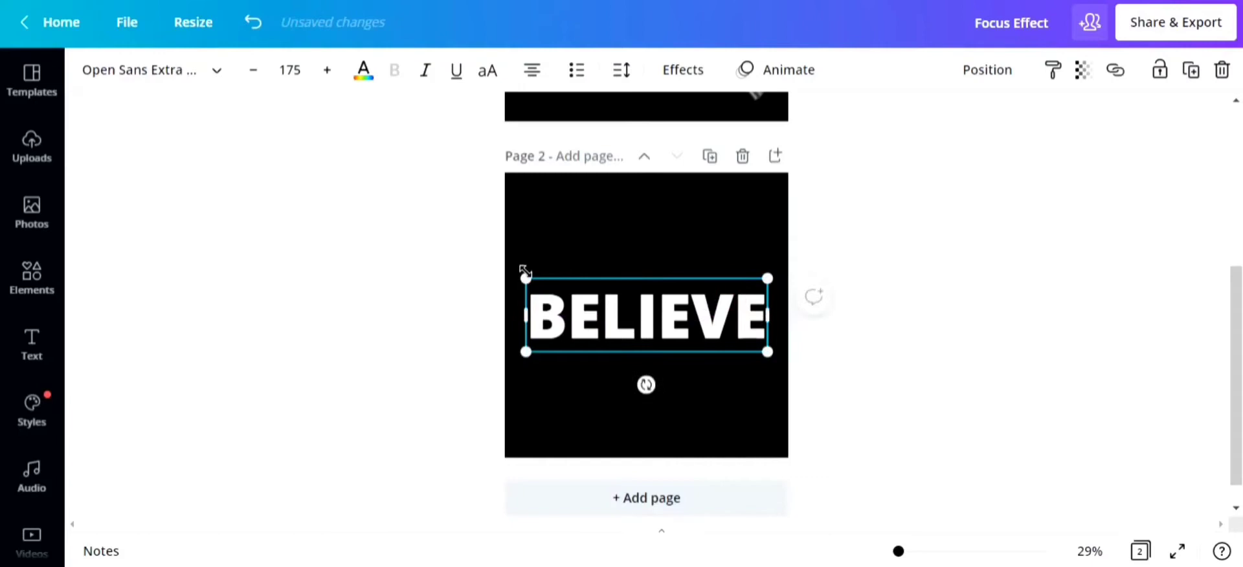
pyautogui.moveTo(525, 272)
pyautogui.mouseDown()
pyautogui.moveTo(513, 259)
pyautogui.moveTo(515, 273)
pyautogui.mouseUp()
pyautogui.moveTo(766, 279); pyautogui.dragTo(771, 270)
pyautogui.moveTo(736, 319); pyautogui.dragTo(745, 319)
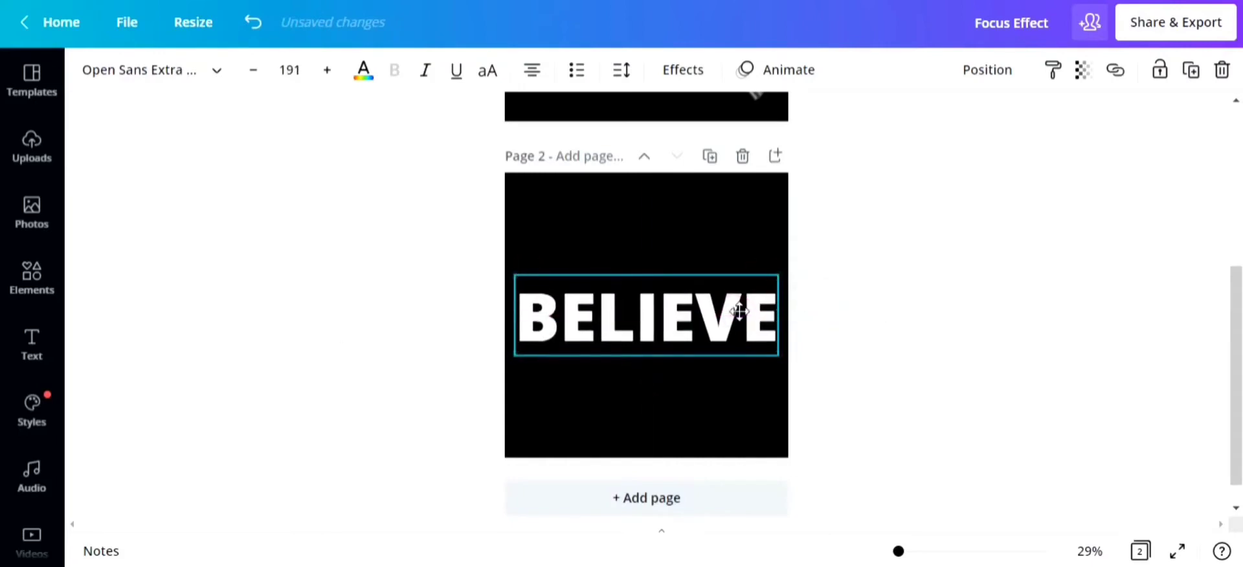
pyautogui.click(195, 216)
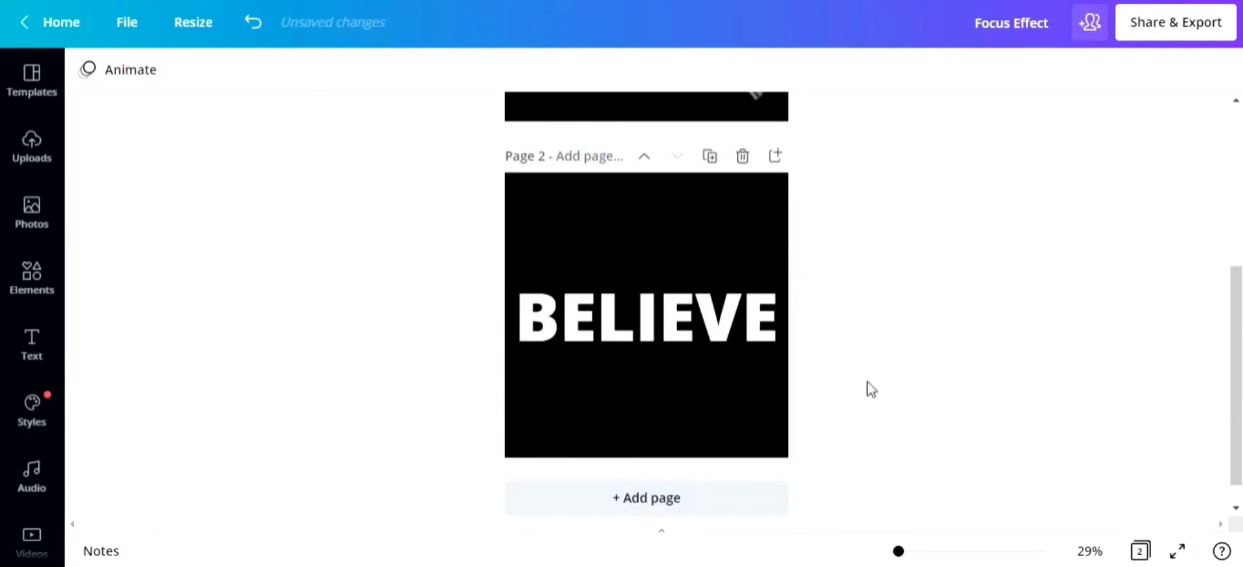
# Set the download to a transparent-background PNG of Page 2 only, then close the settings
pyautogui.click(1139, 33)
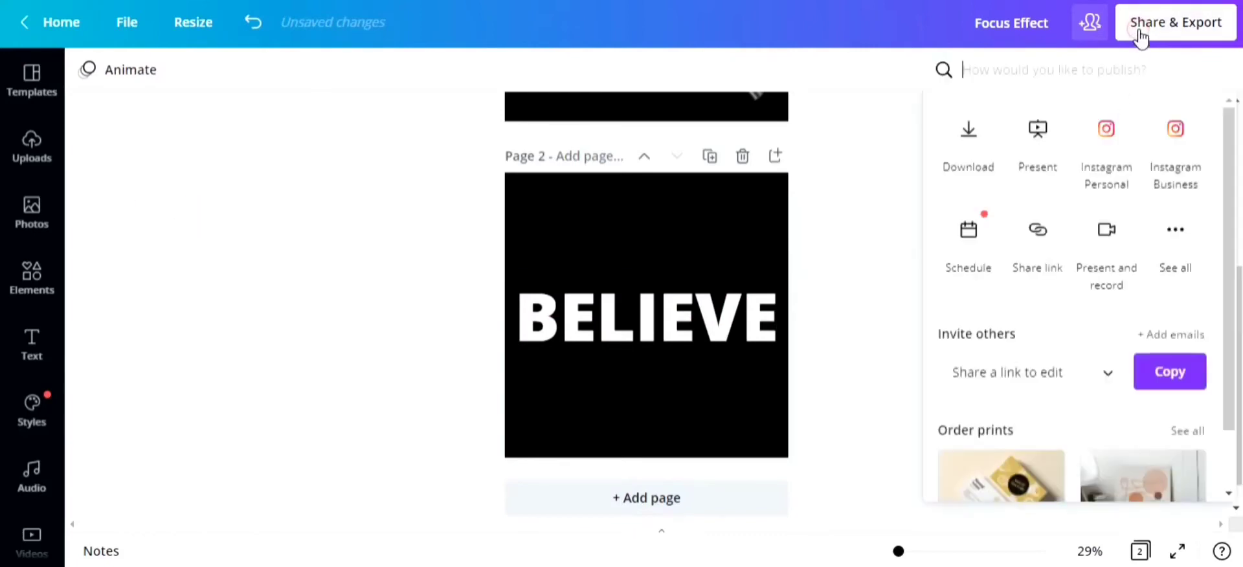
pyautogui.click(968, 138)
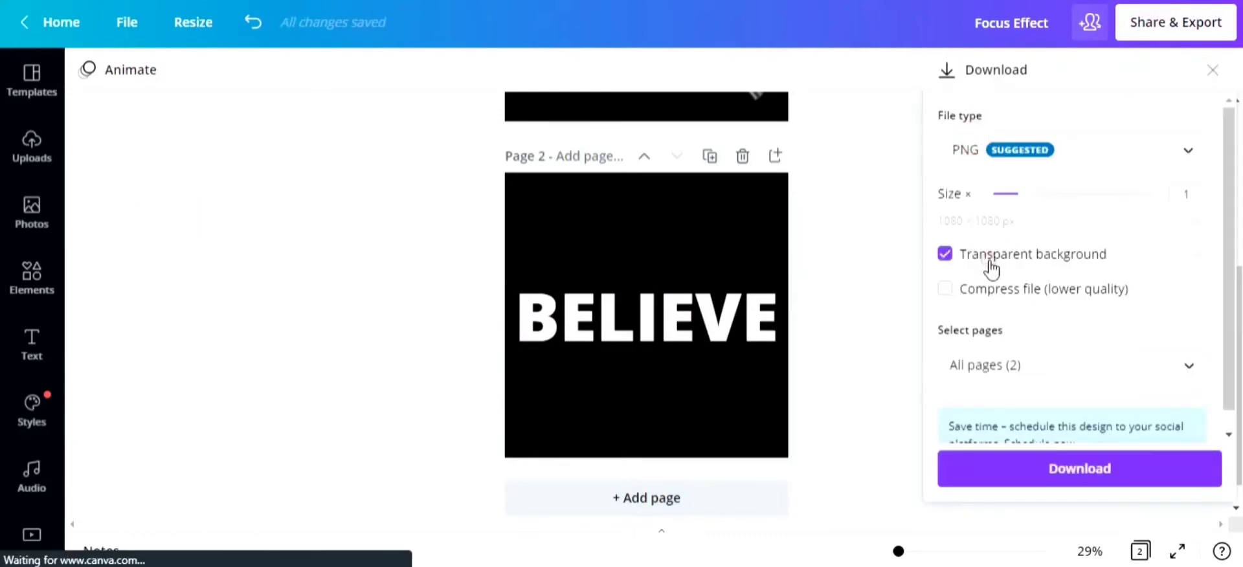
pyautogui.click(1017, 358)
pyautogui.click(1096, 237)
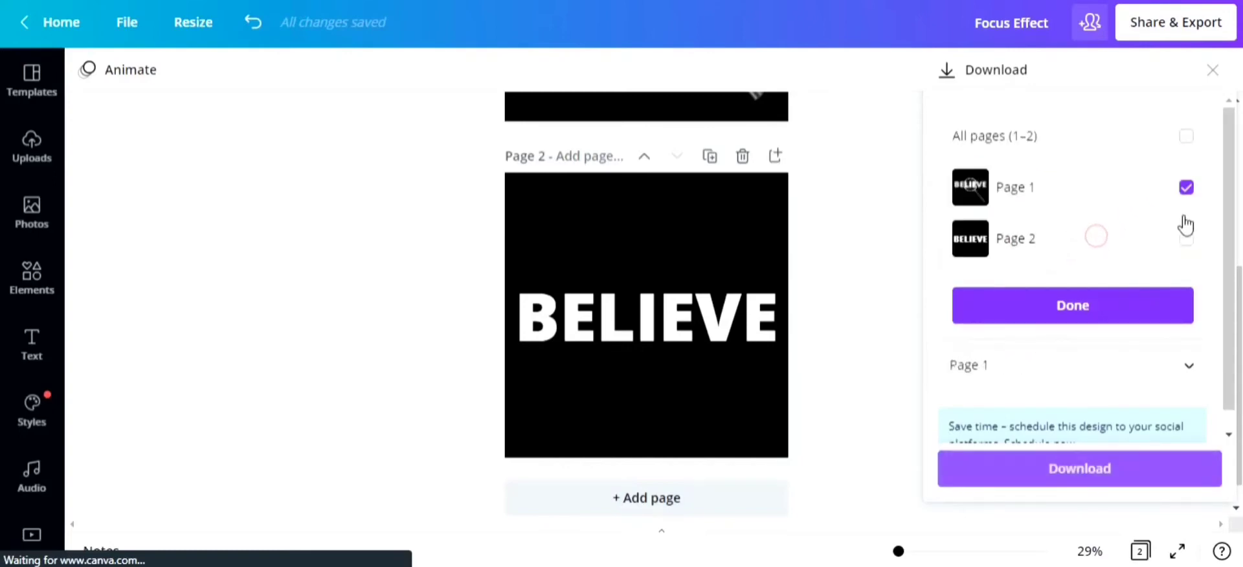
pyautogui.click(1159, 240)
pyautogui.click(1181, 188)
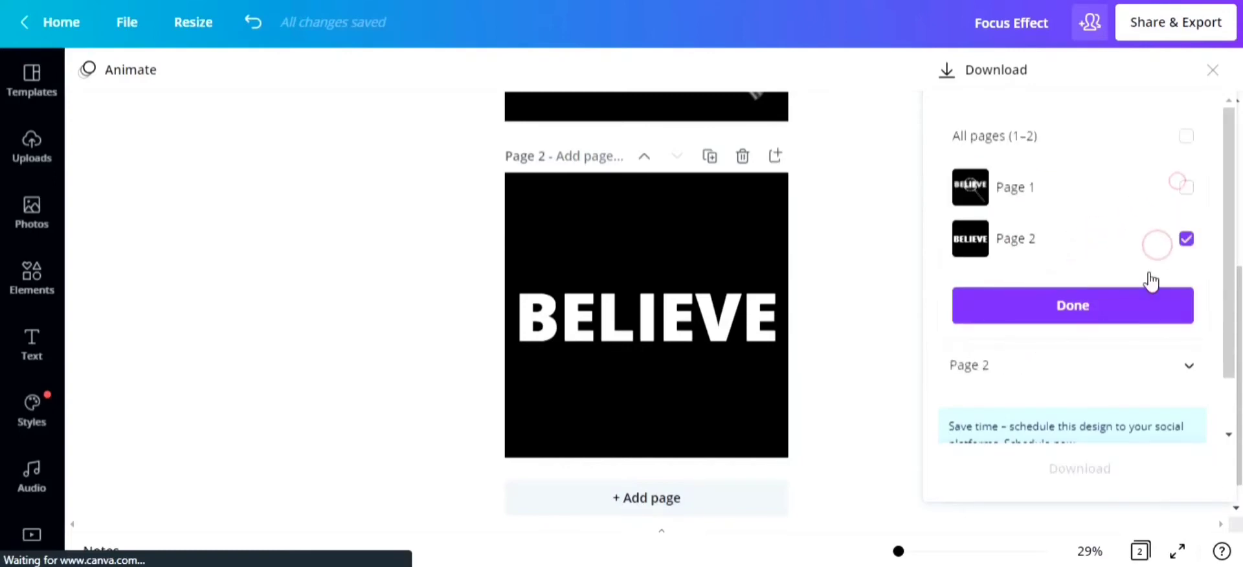
pyautogui.click(1121, 316)
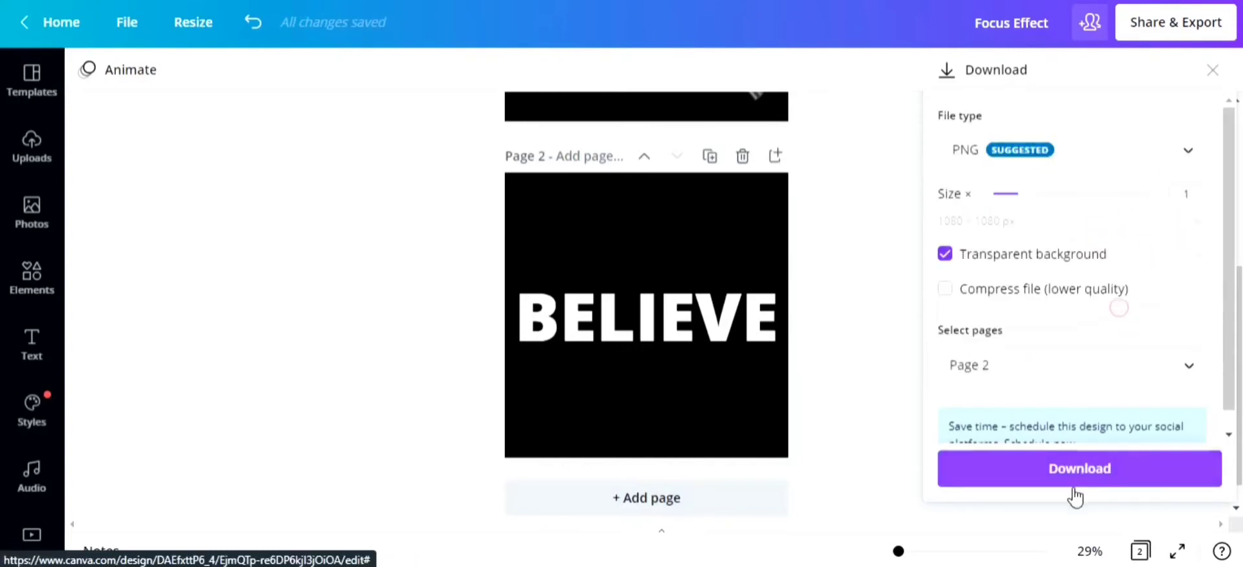
pyautogui.click(848, 301)
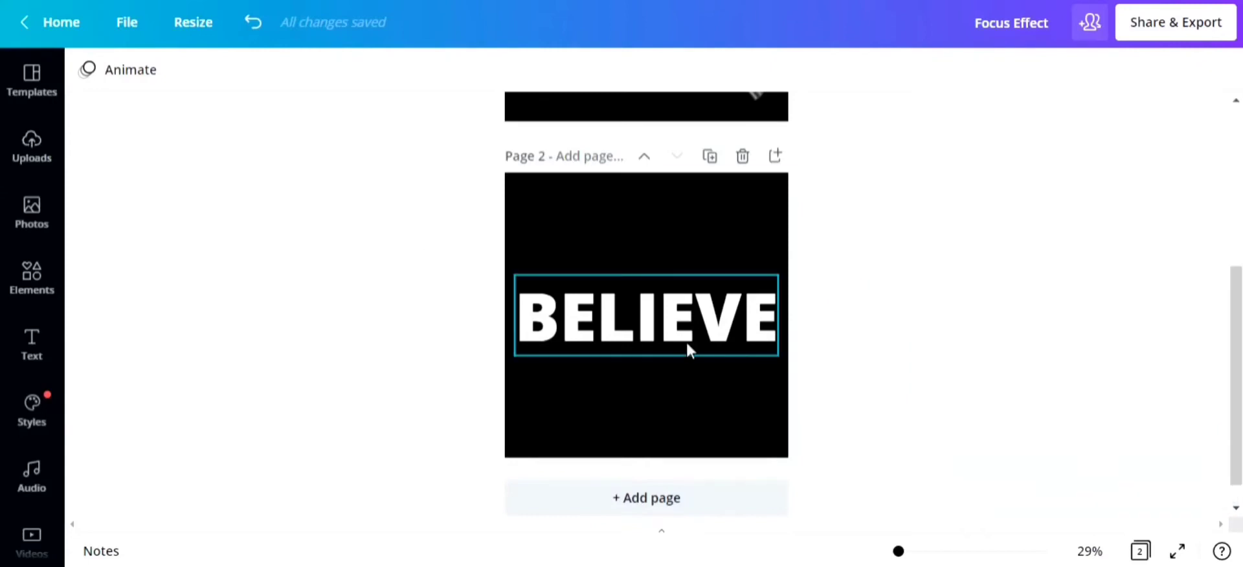
# Replace the BELIEVE text on page 2 with the uploaded BELIEVE image
pyautogui.scroll(2, 683, 350)
pyautogui.scroll(-3, 683, 350)
pyautogui.click(681, 306)
pyautogui.press('Delete')
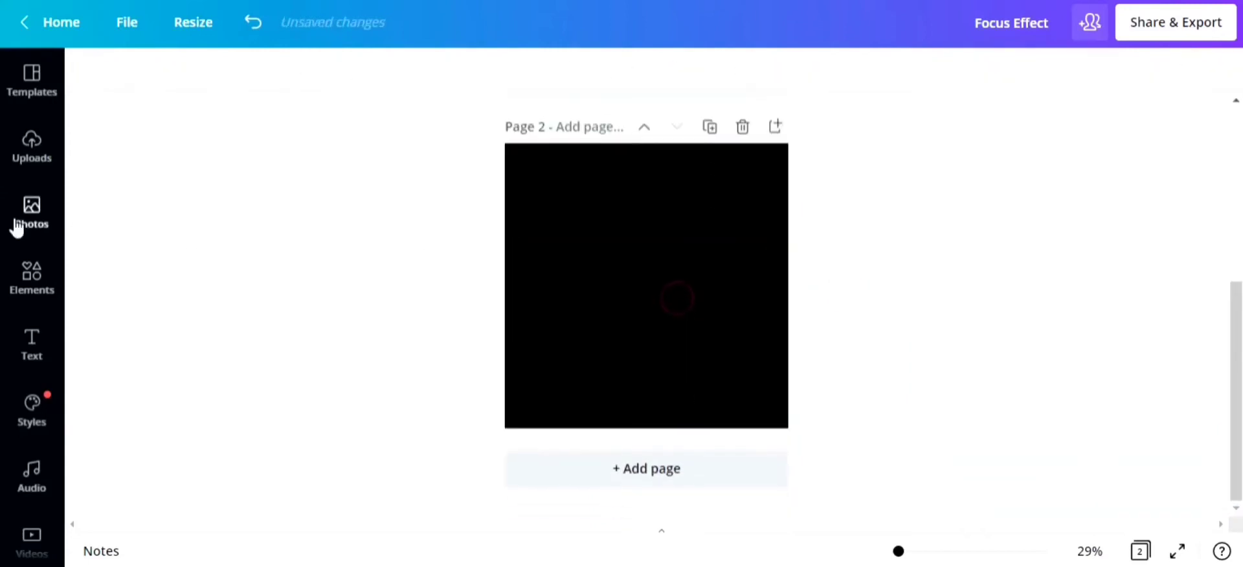
pyautogui.click(33, 149)
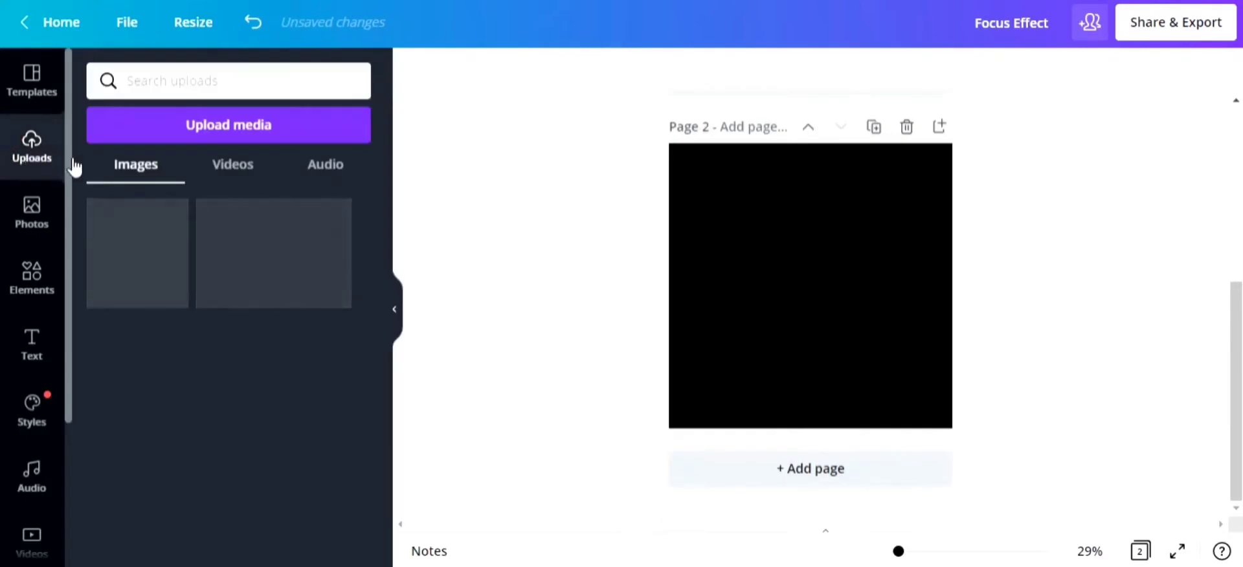
pyautogui.click(133, 285)
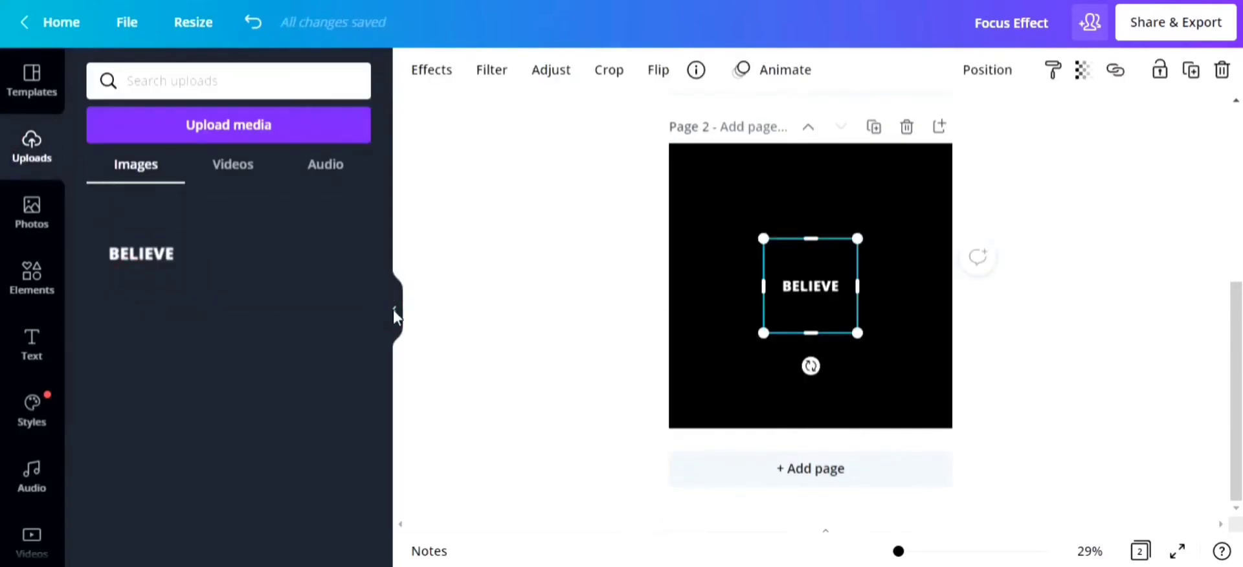
pyautogui.click(396, 317)
# Crop the empty space around the BELIEVE image and enlarge it
pyautogui.moveTo(647, 332); pyautogui.dragTo(666, 307)
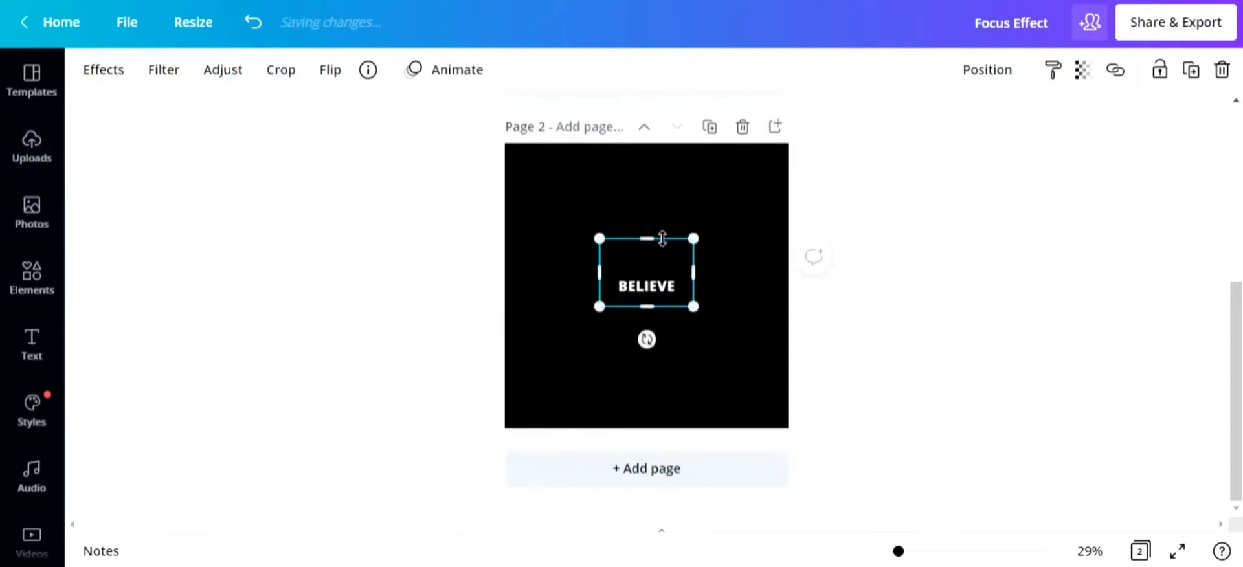
pyautogui.moveTo(662, 238); pyautogui.dragTo(611, 283)
pyautogui.moveTo(705, 282); pyautogui.dragTo(777, 209)
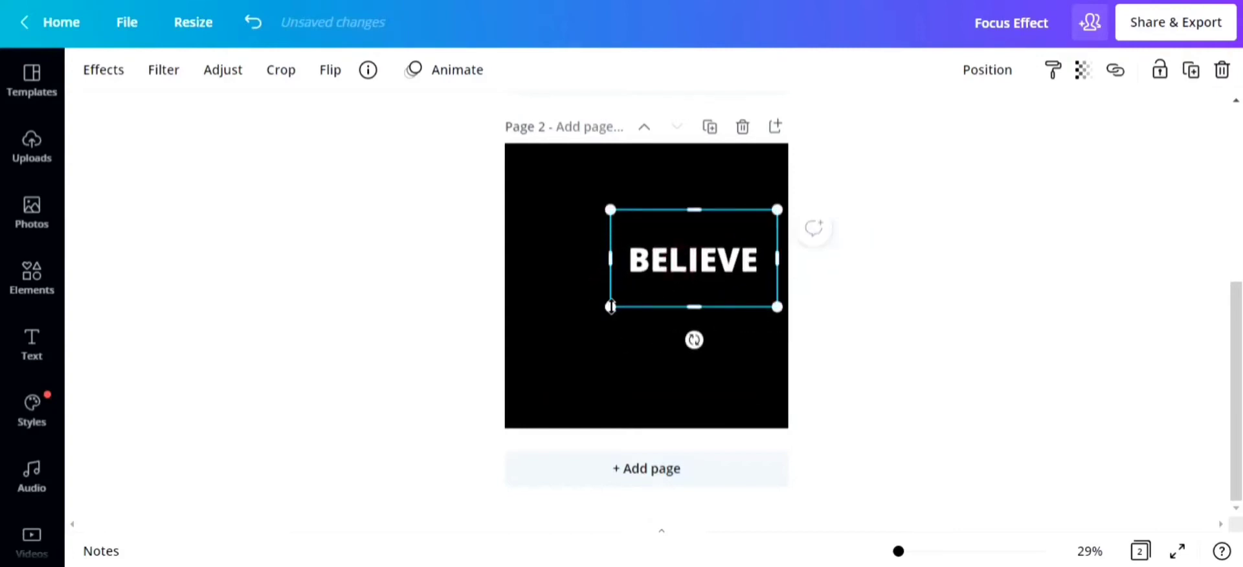
pyautogui.moveTo(610, 307); pyautogui.dragTo(512, 396)
pyautogui.moveTo(502, 281); pyautogui.dragTo(532, 293)
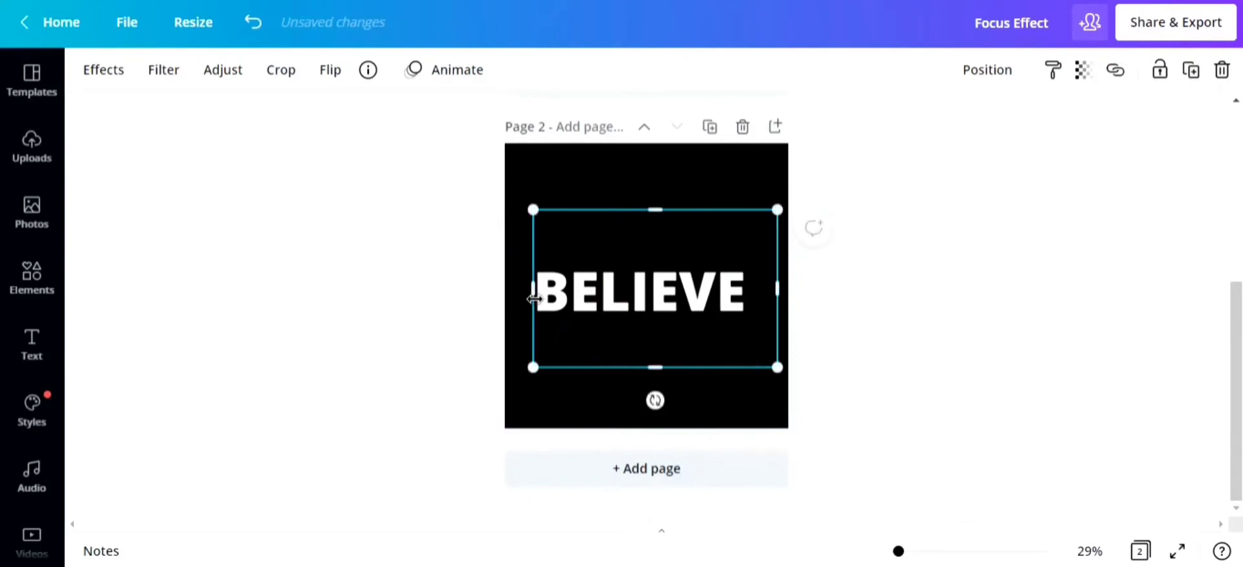
pyautogui.moveTo(662, 365); pyautogui.dragTo(684, 327)
pyautogui.moveTo(780, 287); pyautogui.dragTo(757, 288)
pyautogui.moveTo(661, 209); pyautogui.dragTo(666, 260)
pyautogui.moveTo(756, 259)
pyautogui.mouseDown()
pyautogui.moveTo(769, 238)
pyautogui.moveTo(774, 253)
pyautogui.mouseUp()
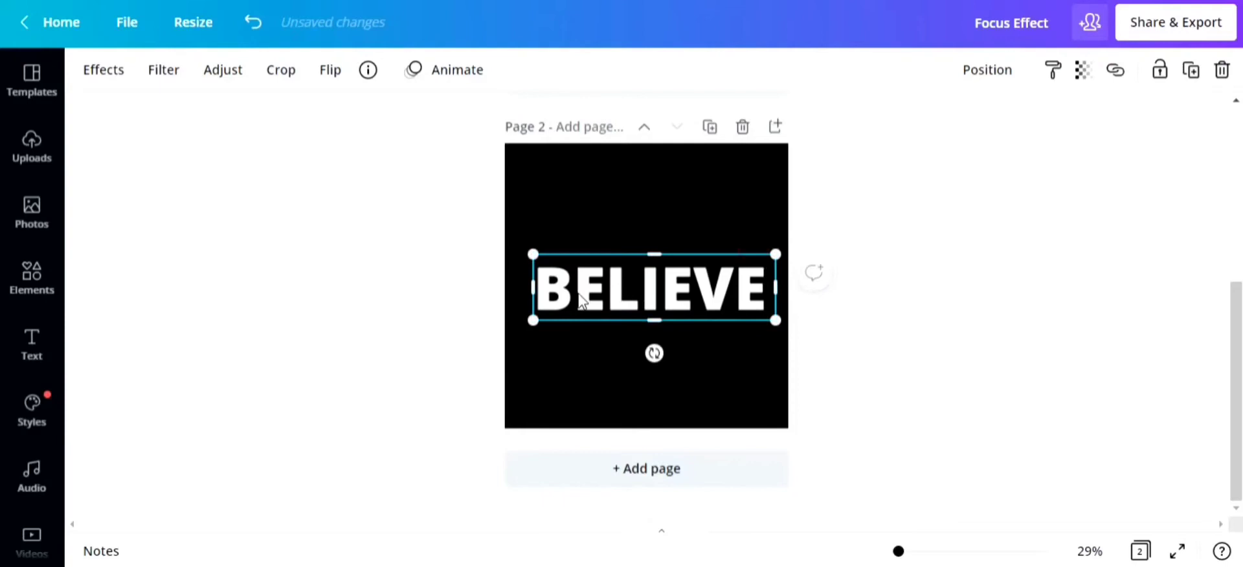
pyautogui.moveTo(527, 255); pyautogui.dragTo(516, 250)
# Stretch BELIEVE to nearly the full page width and centre it horizontally
pyautogui.click(977, 59)
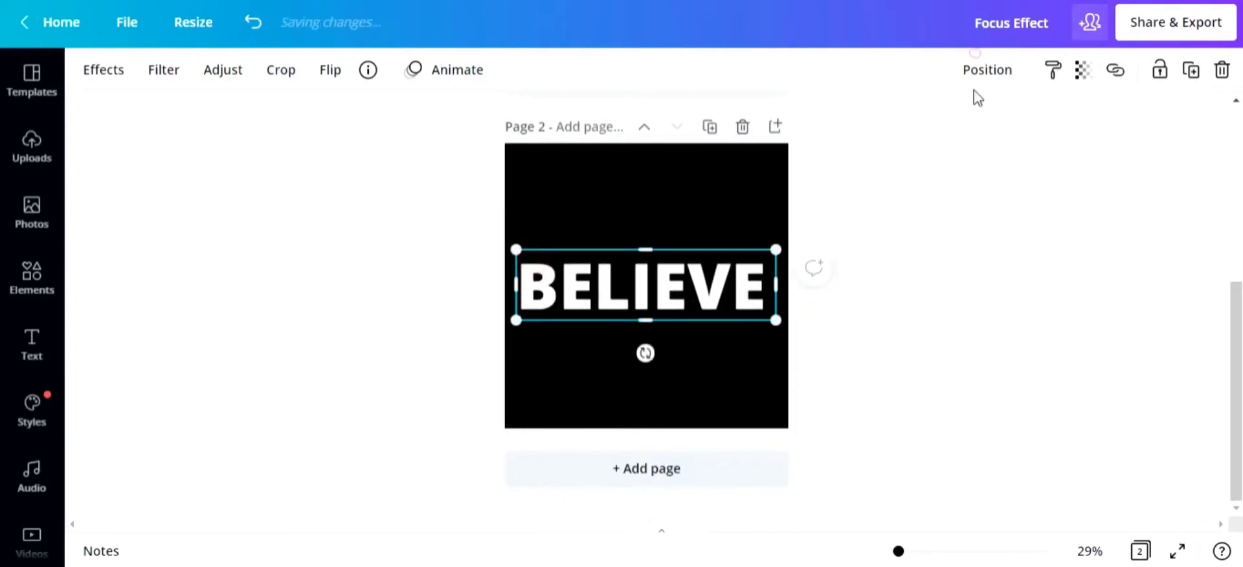
pyautogui.click(938, 237)
pyautogui.click(995, 366)
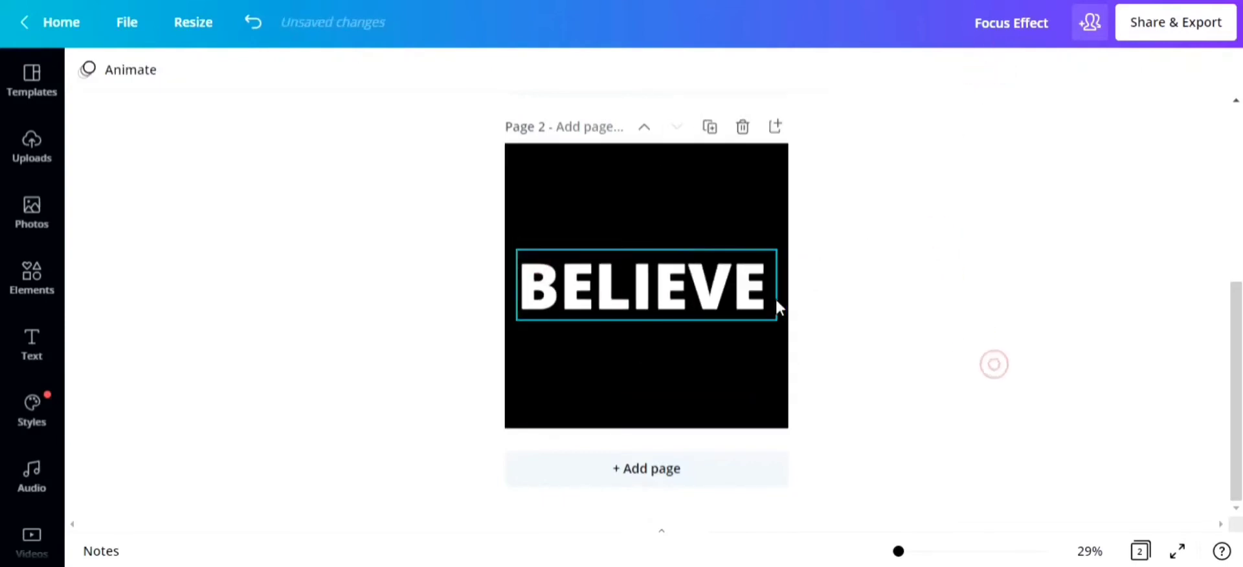
pyautogui.click(777, 299)
pyautogui.moveTo(777, 298); pyautogui.dragTo(769, 298)
pyautogui.moveTo(780, 248); pyautogui.dragTo(787, 240)
pyautogui.click(977, 68)
pyautogui.click(929, 256)
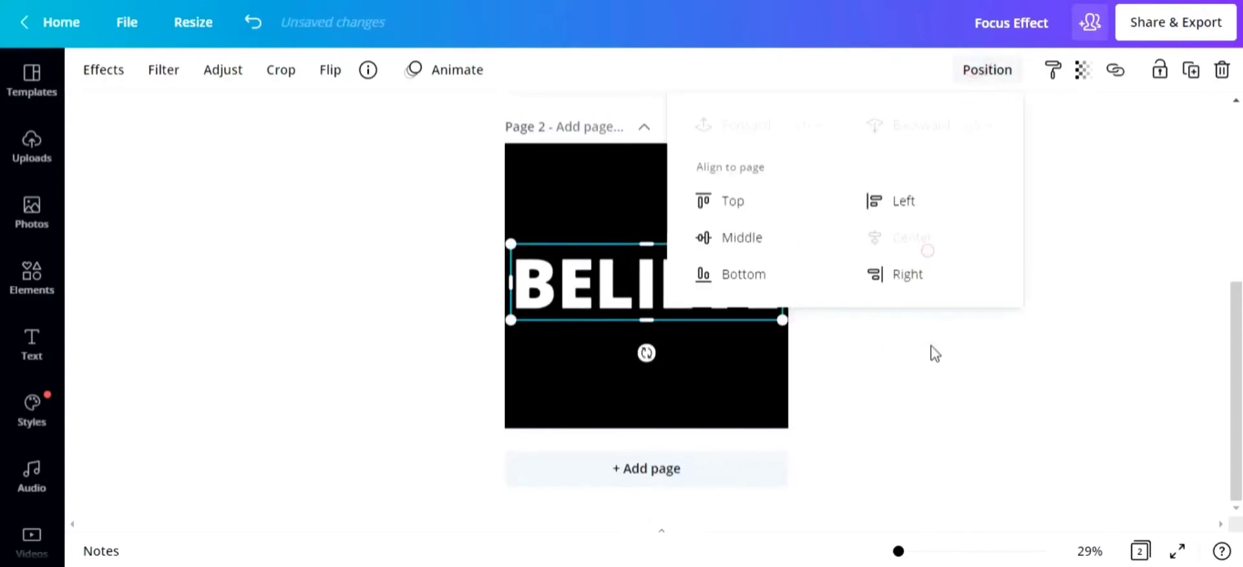
pyautogui.click(932, 350)
# Scroll around page 2 to check the centred BELIEVE image
pyautogui.scroll(5, 841, 330)
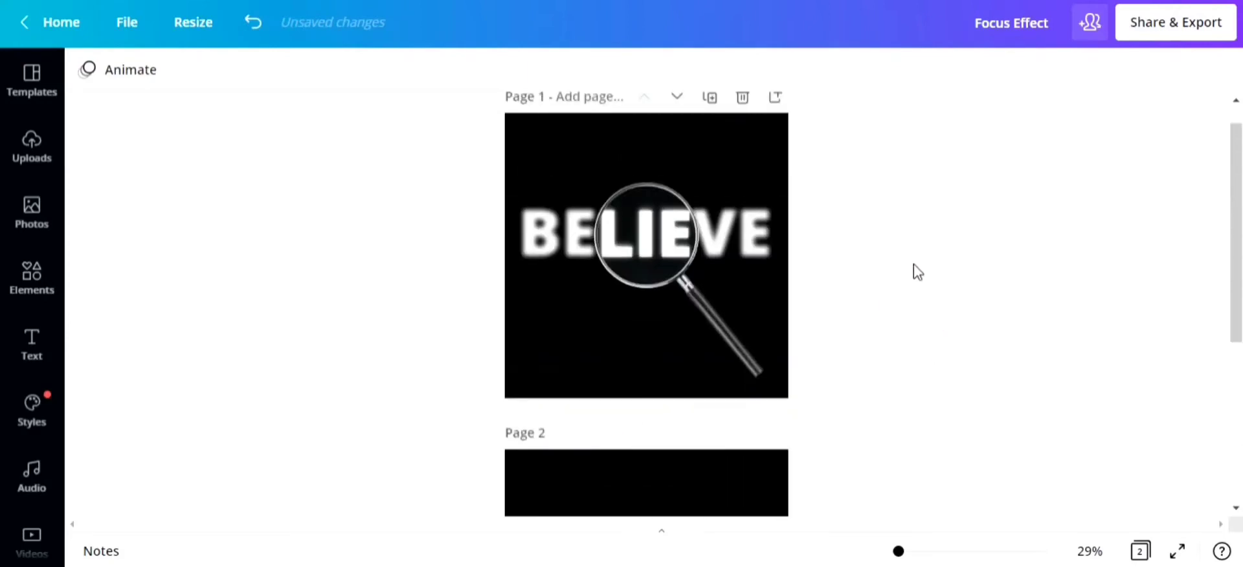
pyautogui.scroll(-2, 907, 244)
pyautogui.click(768, 403)
pyautogui.click(816, 296)
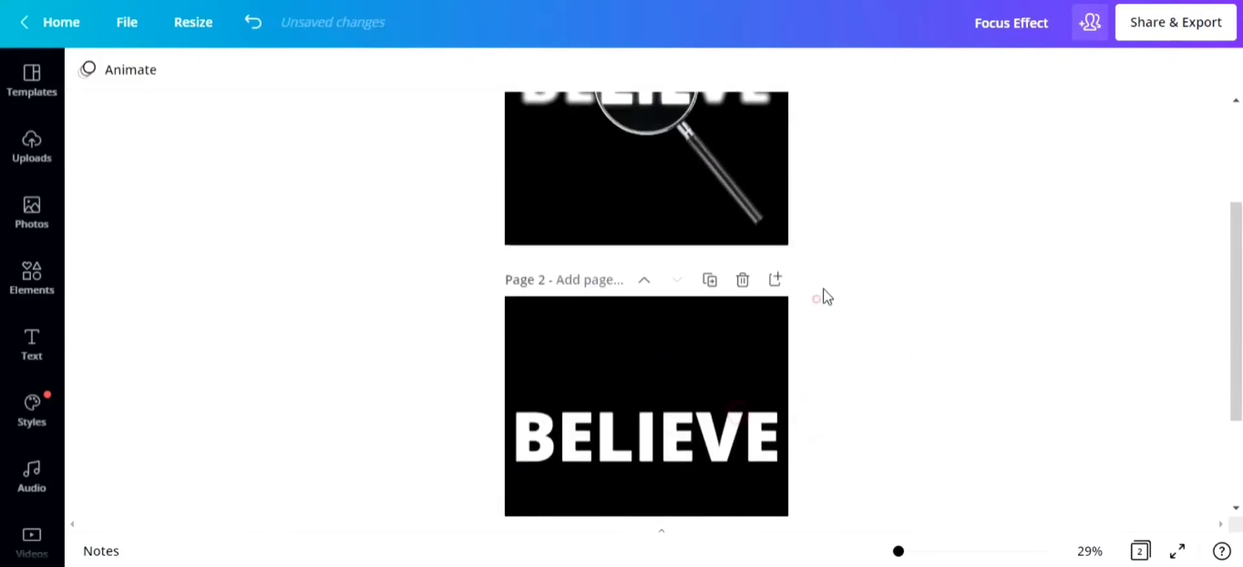
pyautogui.scroll(-2, 817, 296)
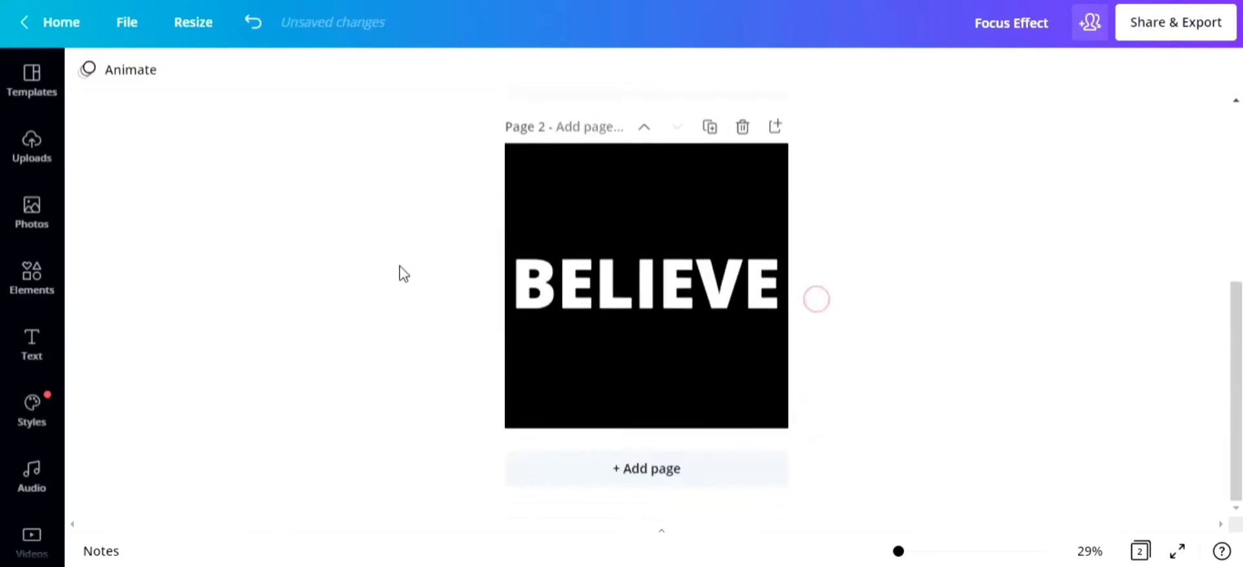
# Add a circle frame from the Elements library to page 2
pyautogui.click(13, 294)
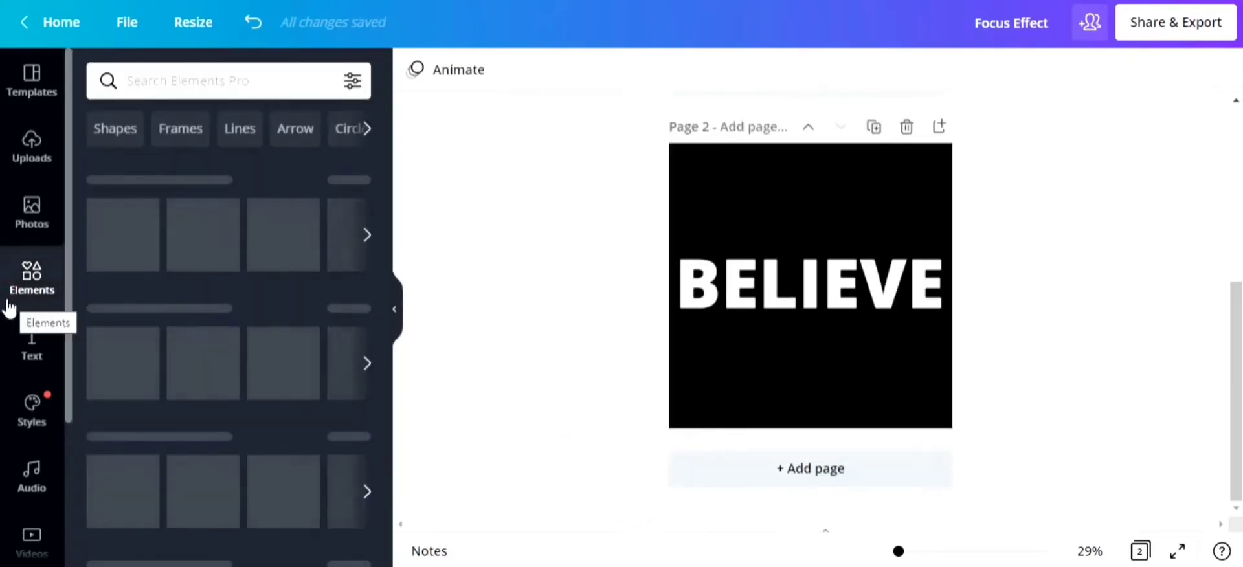
pyautogui.scroll(-3, 76, 351)
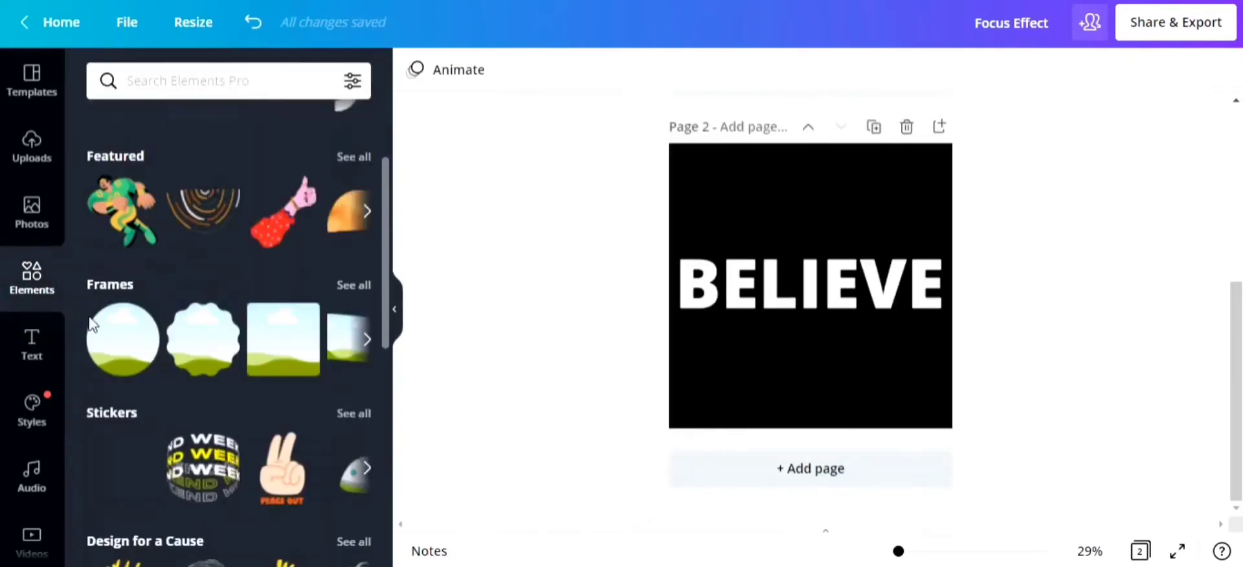
pyautogui.click(112, 348)
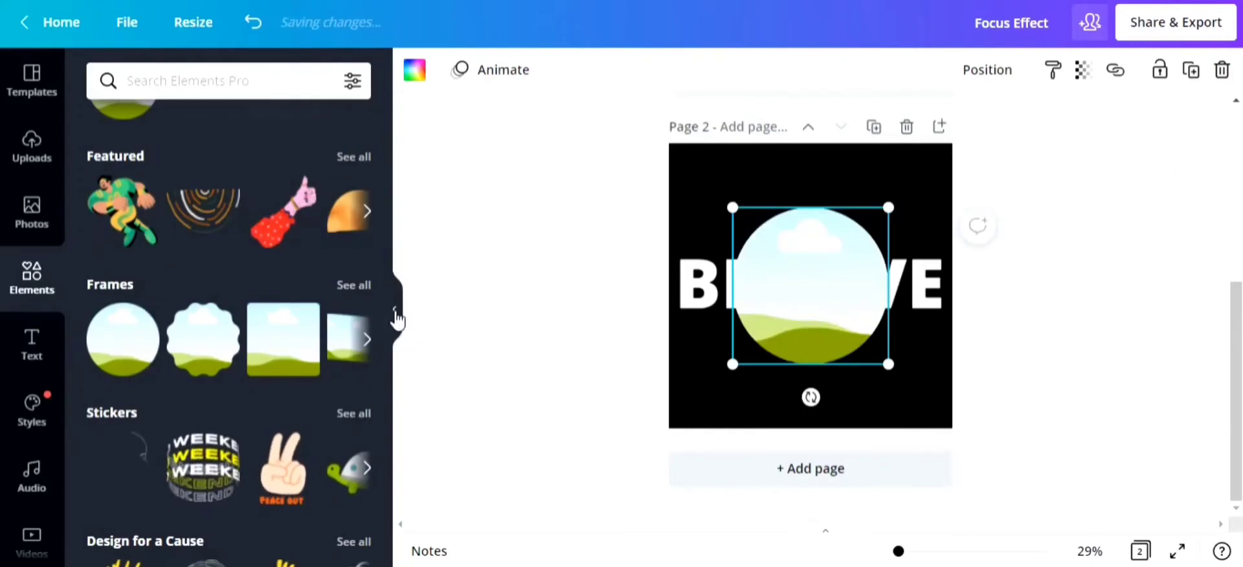
pyautogui.click(394, 310)
pyautogui.click(832, 278)
pyautogui.click(652, 293)
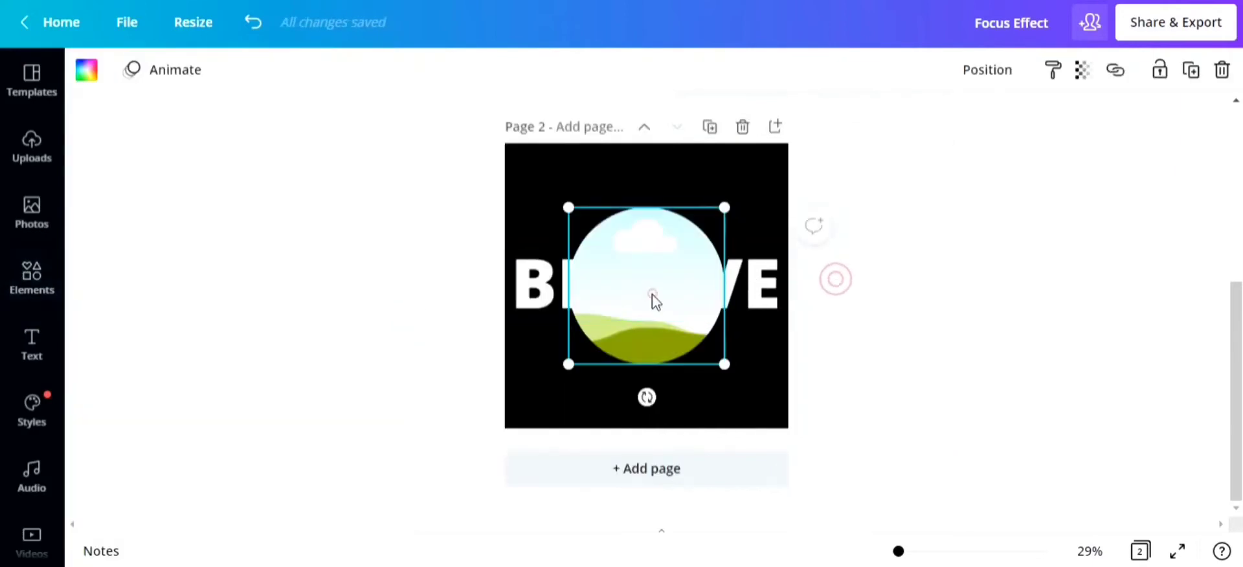
# Shrink the circle frame and centre it over the letters LIE
pyautogui.moveTo(566, 368); pyautogui.dragTo(610, 304)
pyautogui.click(893, 221)
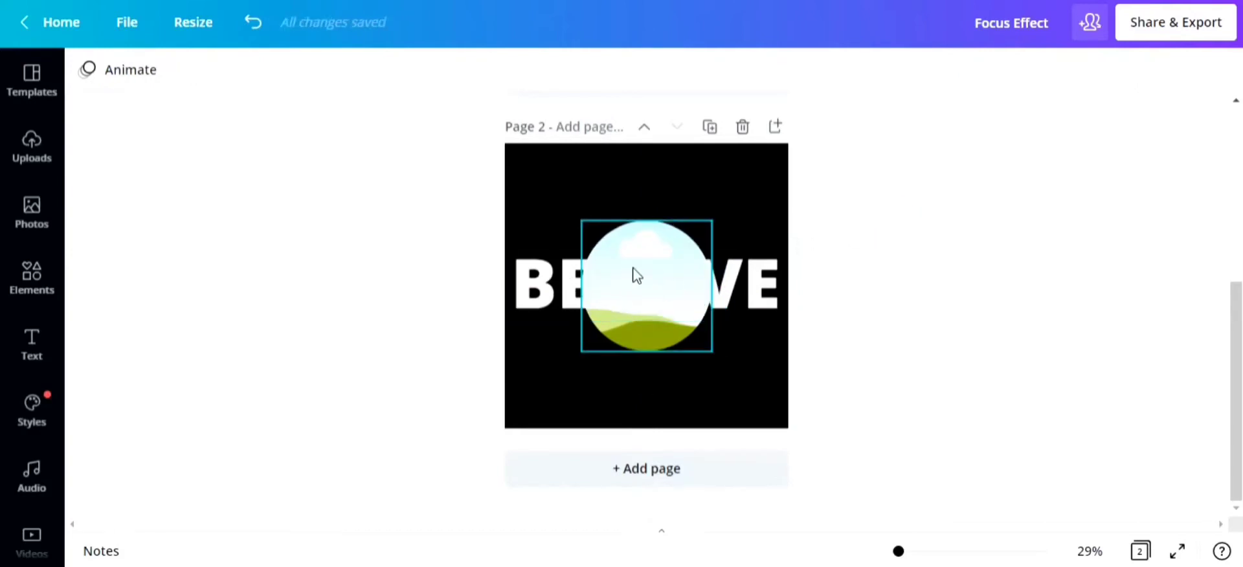
pyautogui.moveTo(635, 272); pyautogui.dragTo(641, 266)
pyautogui.moveTo(719, 221); pyautogui.dragTo(682, 228)
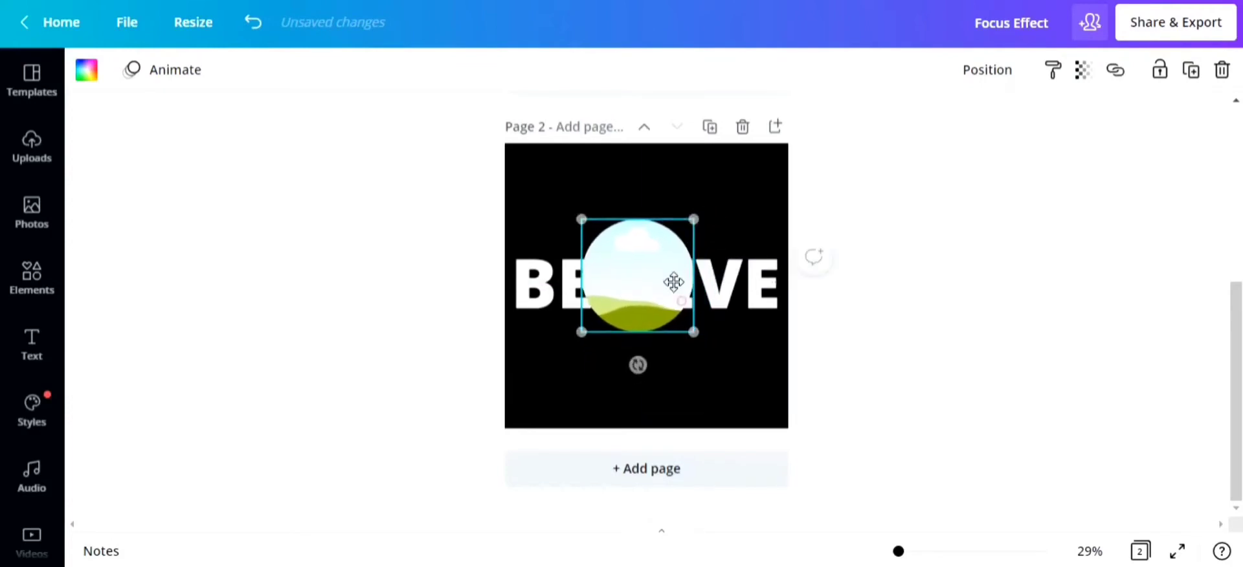
pyautogui.moveTo(672, 280); pyautogui.dragTo(681, 288)
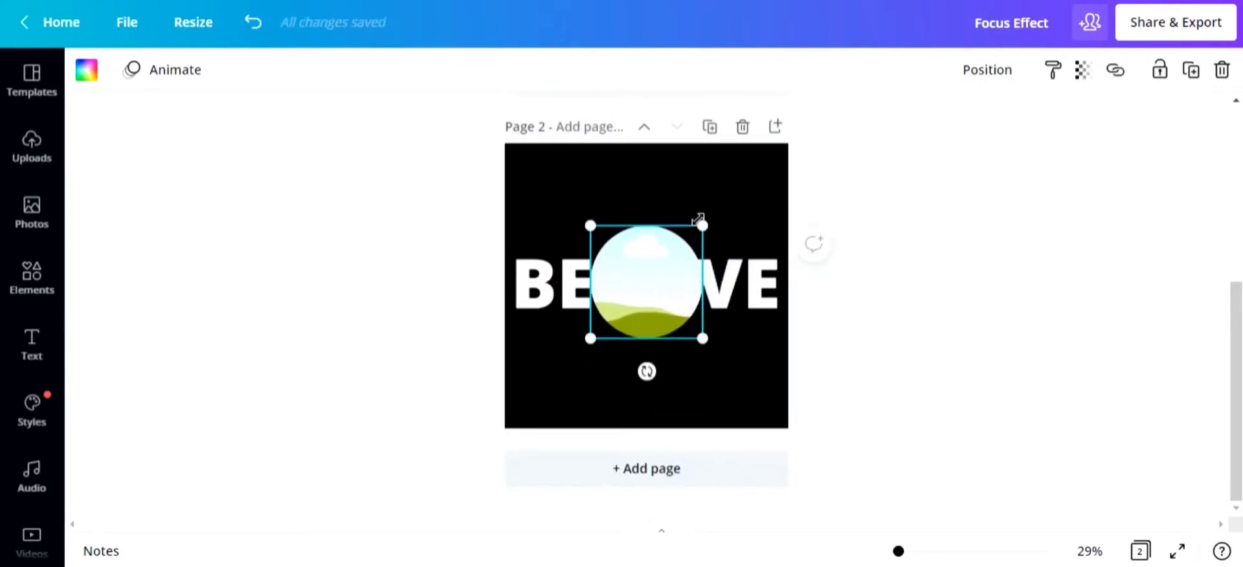
pyautogui.moveTo(695, 220); pyautogui.dragTo(691, 226)
pyautogui.moveTo(656, 301); pyautogui.dragTo(660, 302)
pyautogui.click(841, 246)
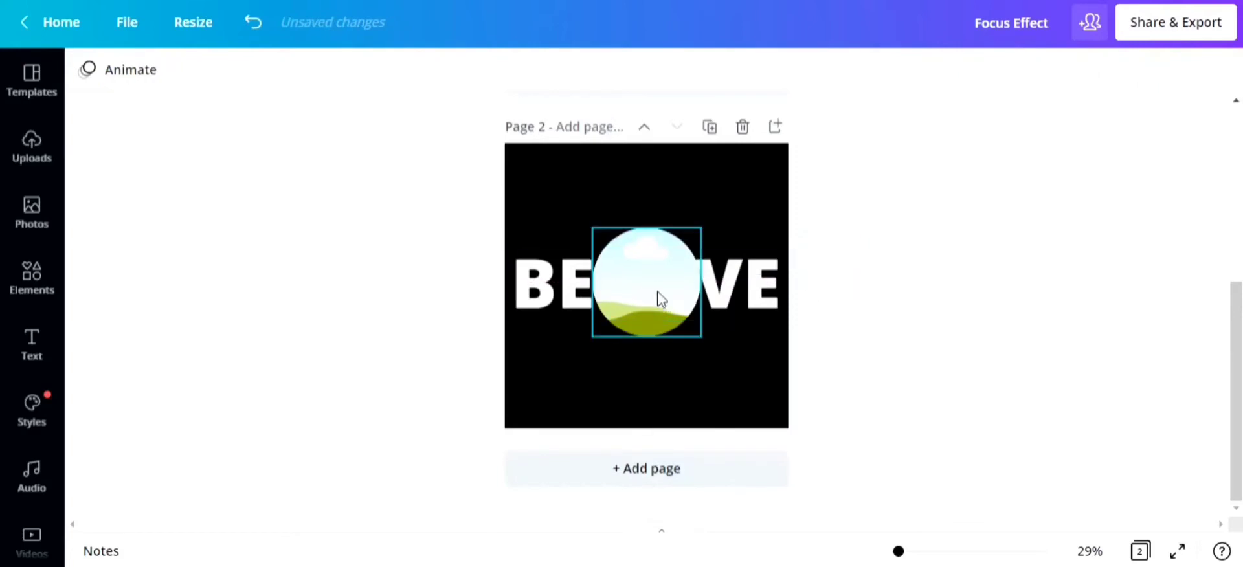
# Drop the uploaded BELIEVE image into the circle frame, enlarge it over the circle, and enter Crop
pyautogui.click(26, 156)
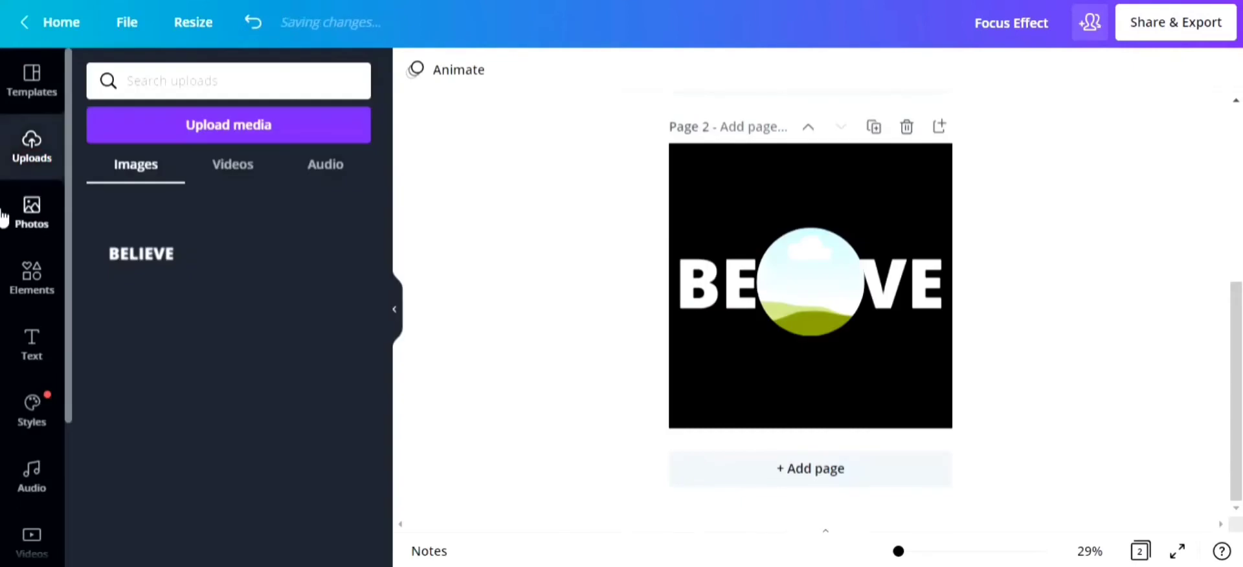
pyautogui.click(148, 259)
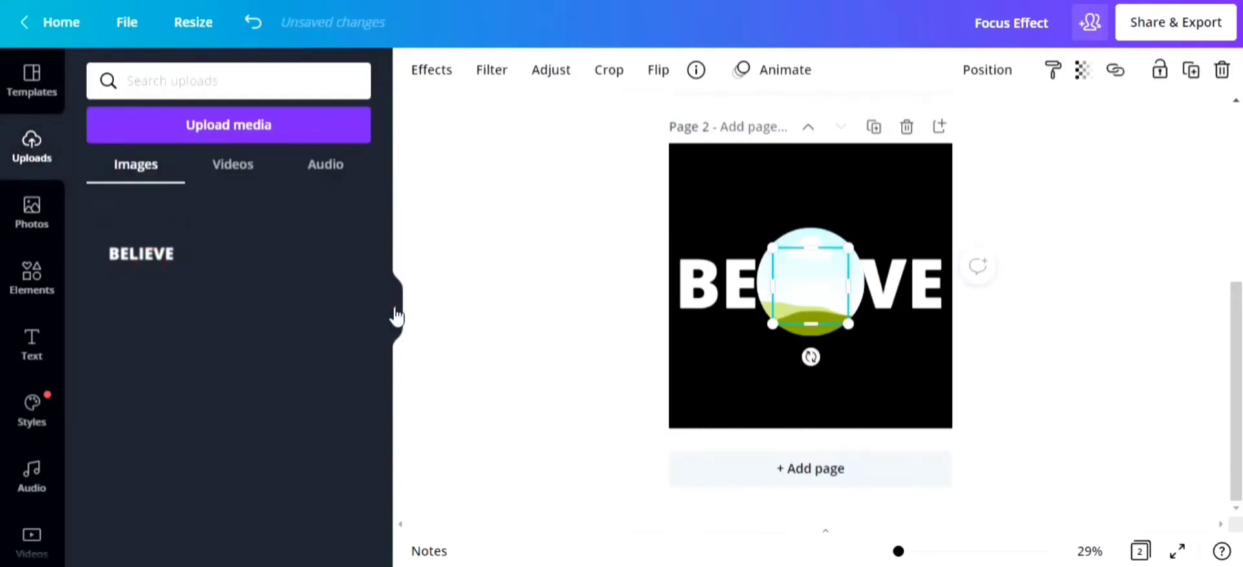
pyautogui.click(392, 311)
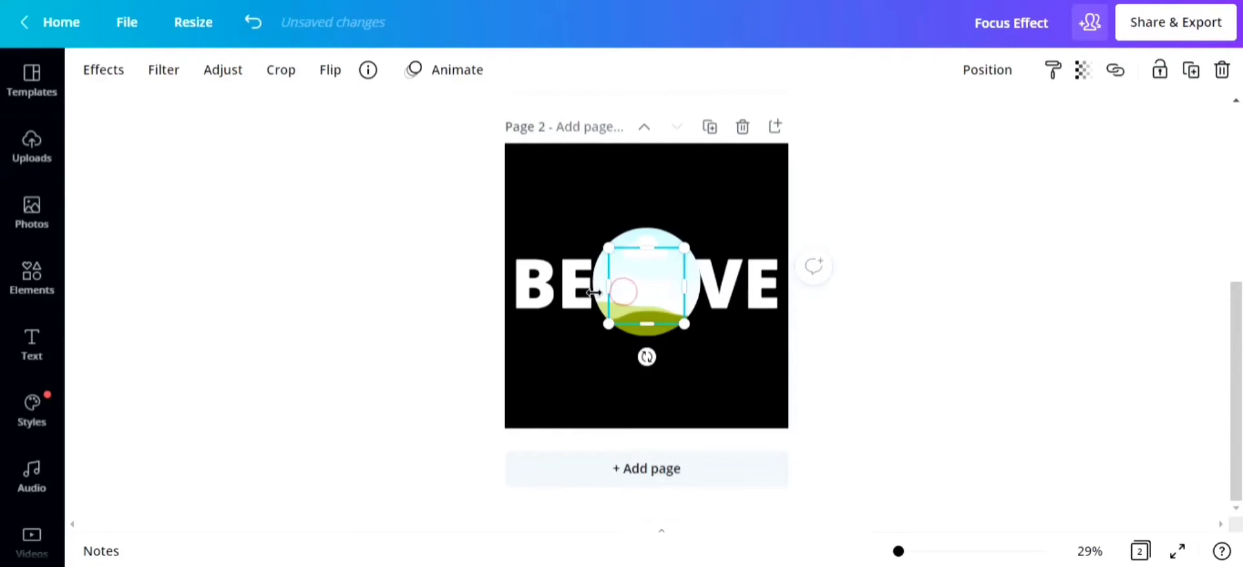
pyautogui.moveTo(608, 248); pyautogui.dragTo(496, 162)
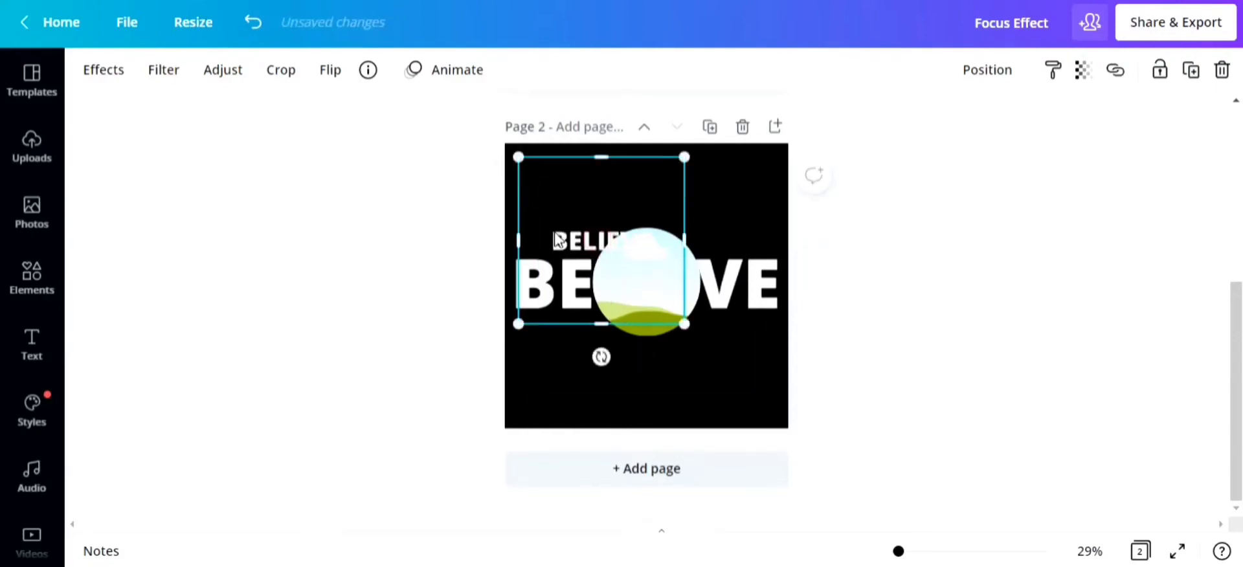
pyautogui.moveTo(549, 231); pyautogui.dragTo(625, 272)
pyautogui.click(630, 252)
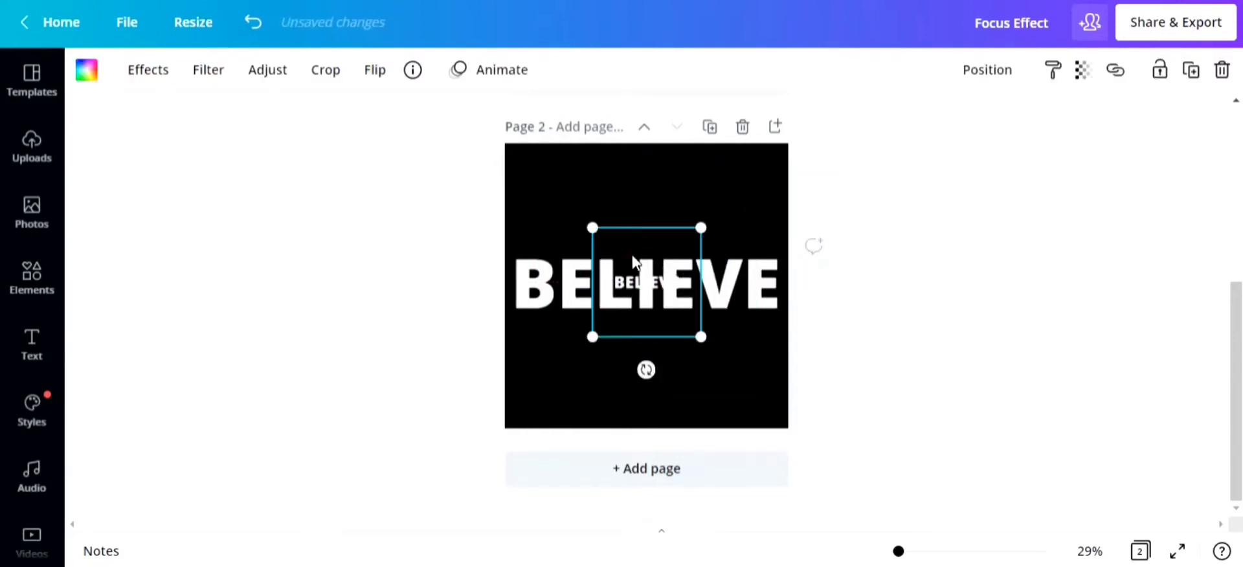
pyautogui.click(321, 71)
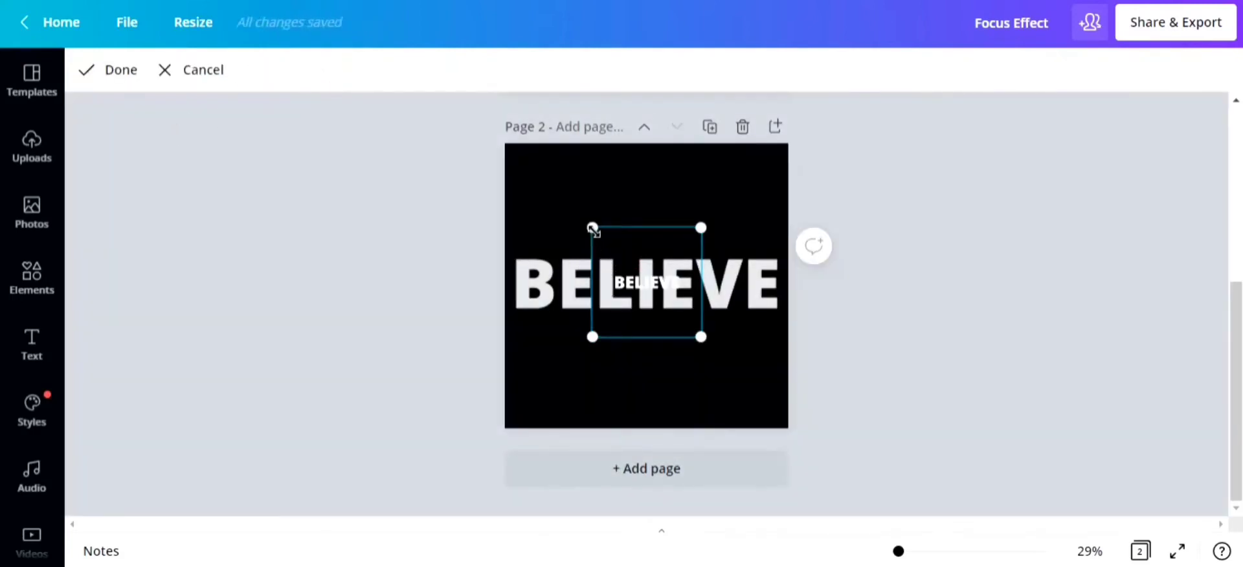
# Enlarge and shift the framed BELIEVE image until it matches the background lettering, then finish cropping
pyautogui.moveTo(593, 229); pyautogui.dragTo(475, 111)
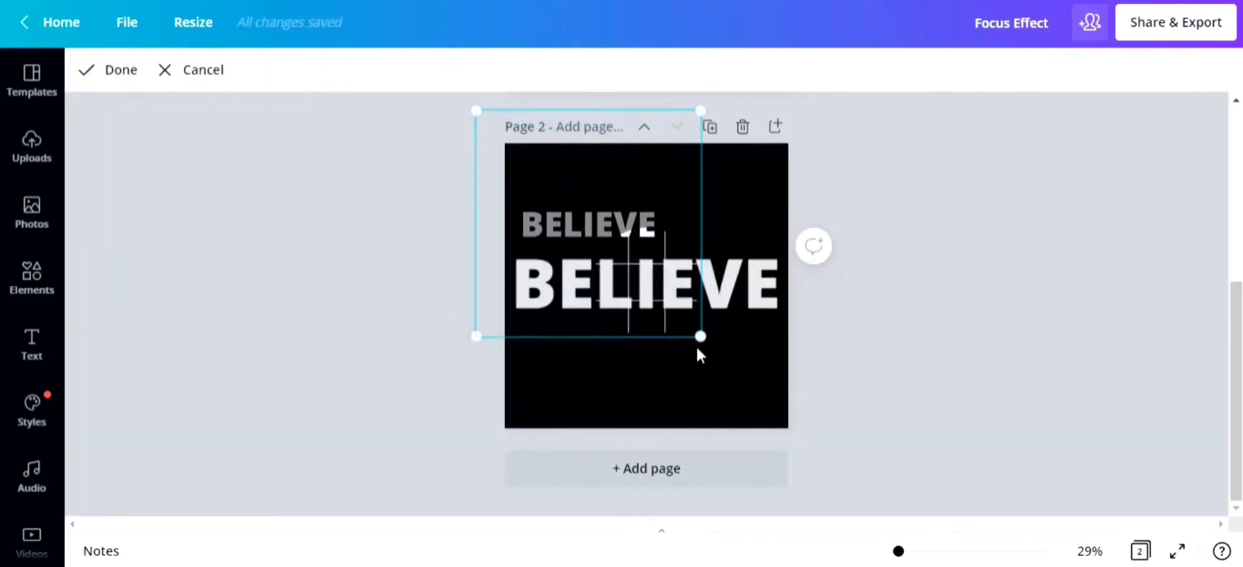
pyautogui.moveTo(699, 336); pyautogui.dragTo(890, 521)
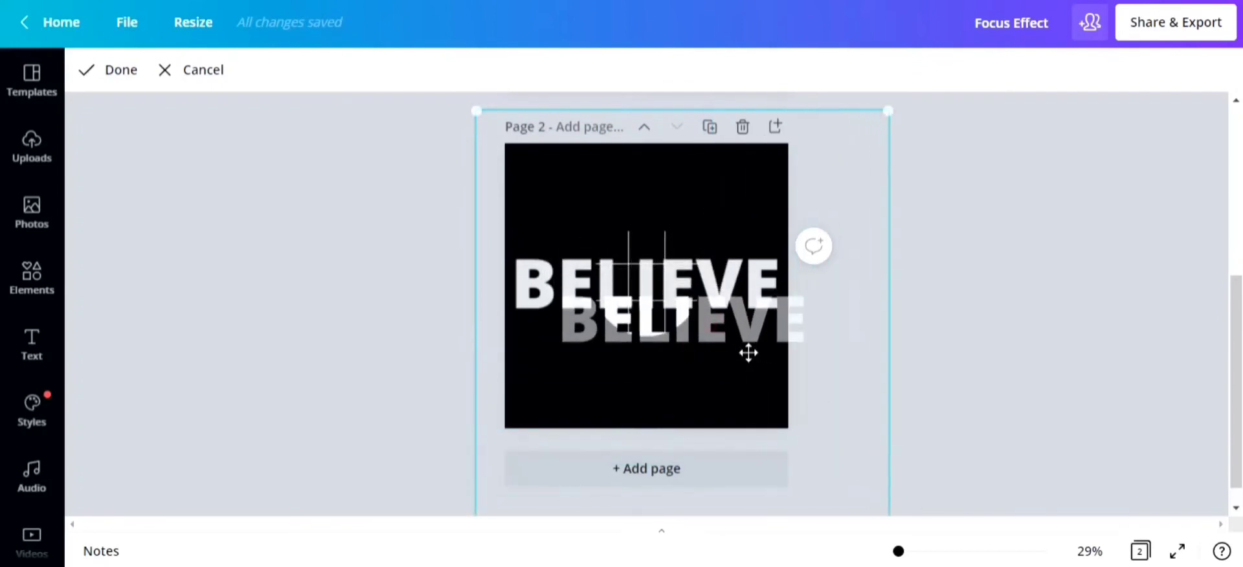
pyautogui.moveTo(748, 353); pyautogui.dragTo(694, 314)
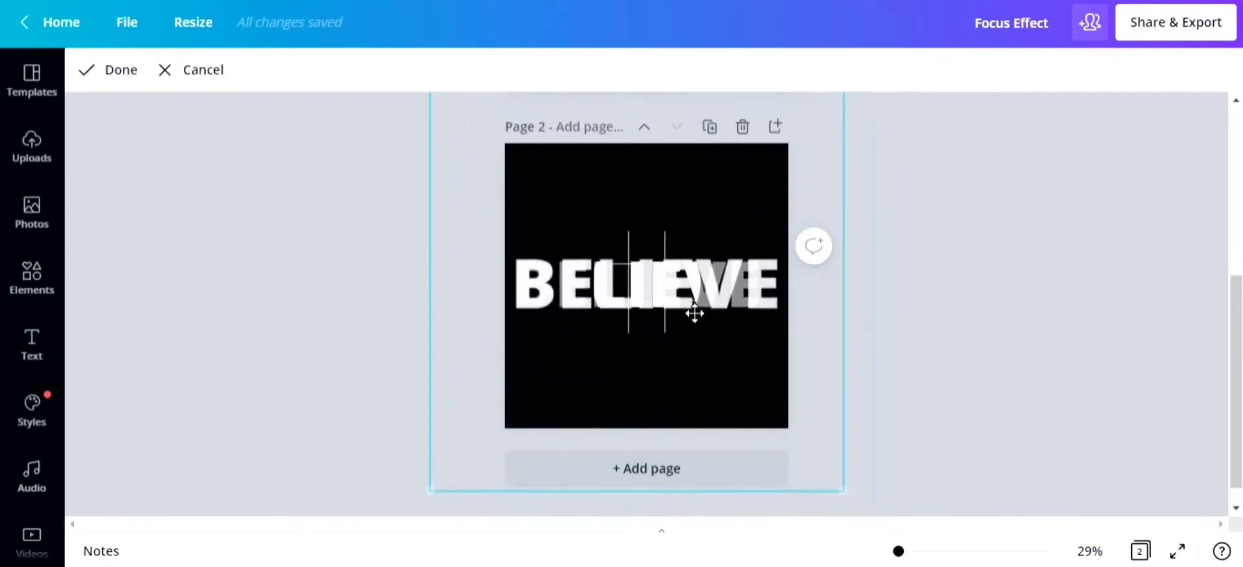
pyautogui.moveTo(839, 484); pyautogui.dragTo(882, 518)
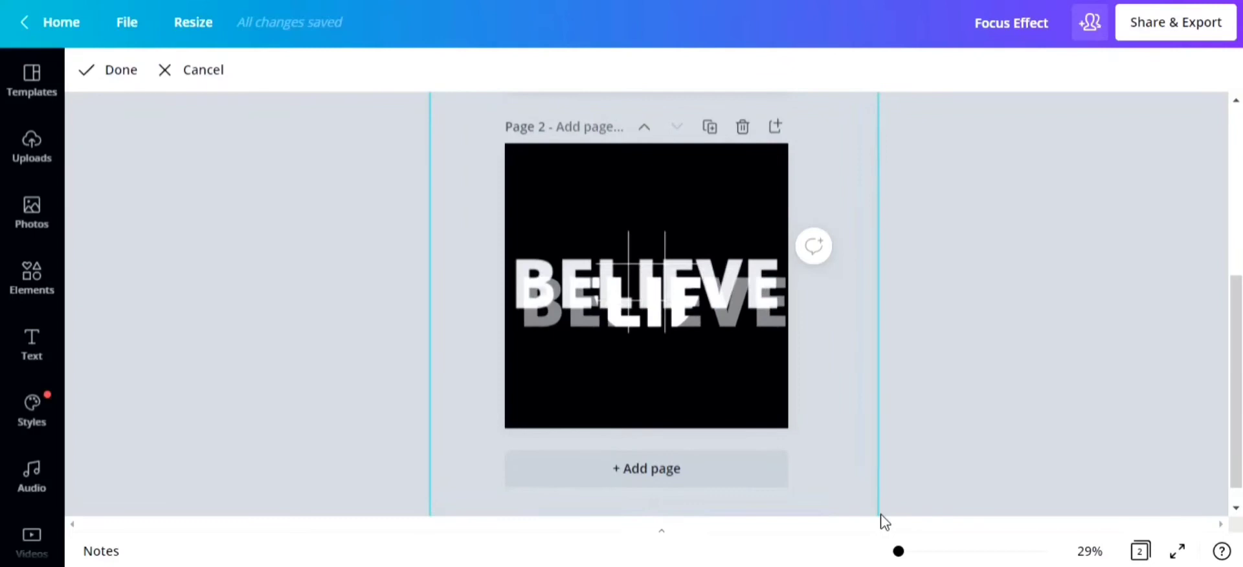
pyautogui.moveTo(695, 285); pyautogui.dragTo(677, 264)
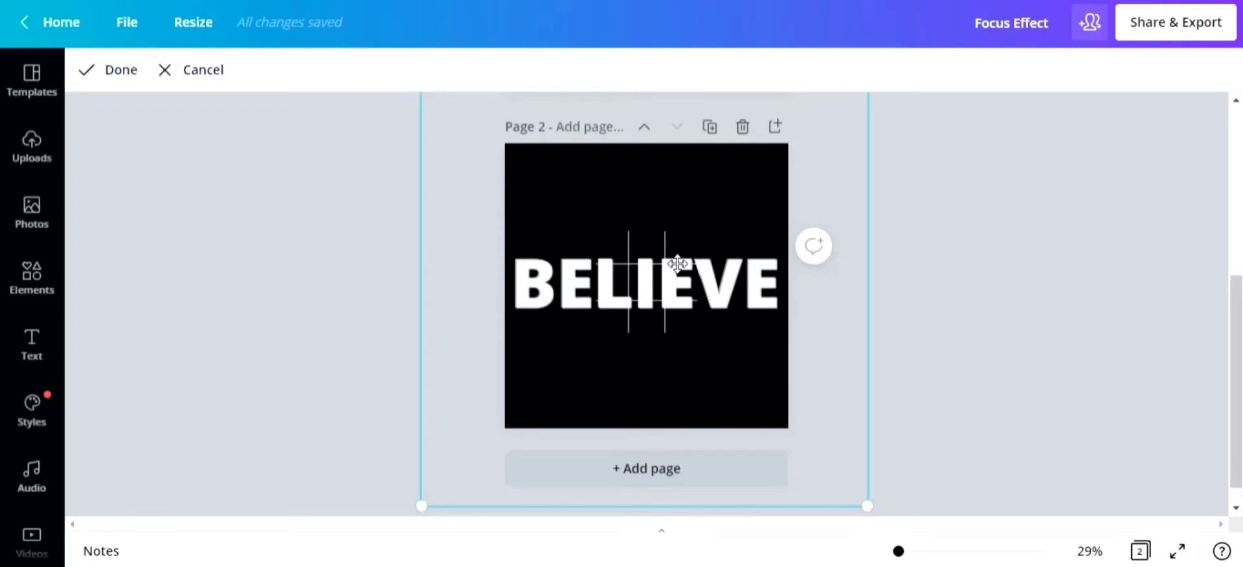
pyautogui.click(115, 68)
# Lock the middle frame, then select the wide BELIEVE image
pyautogui.click(459, 331)
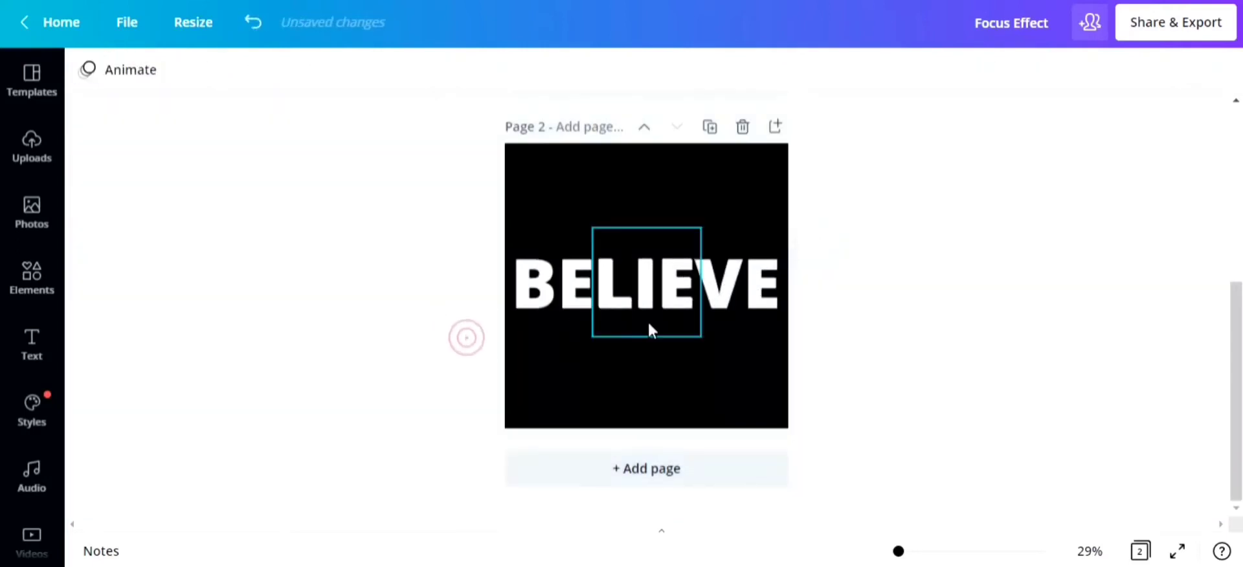
pyautogui.click(521, 301)
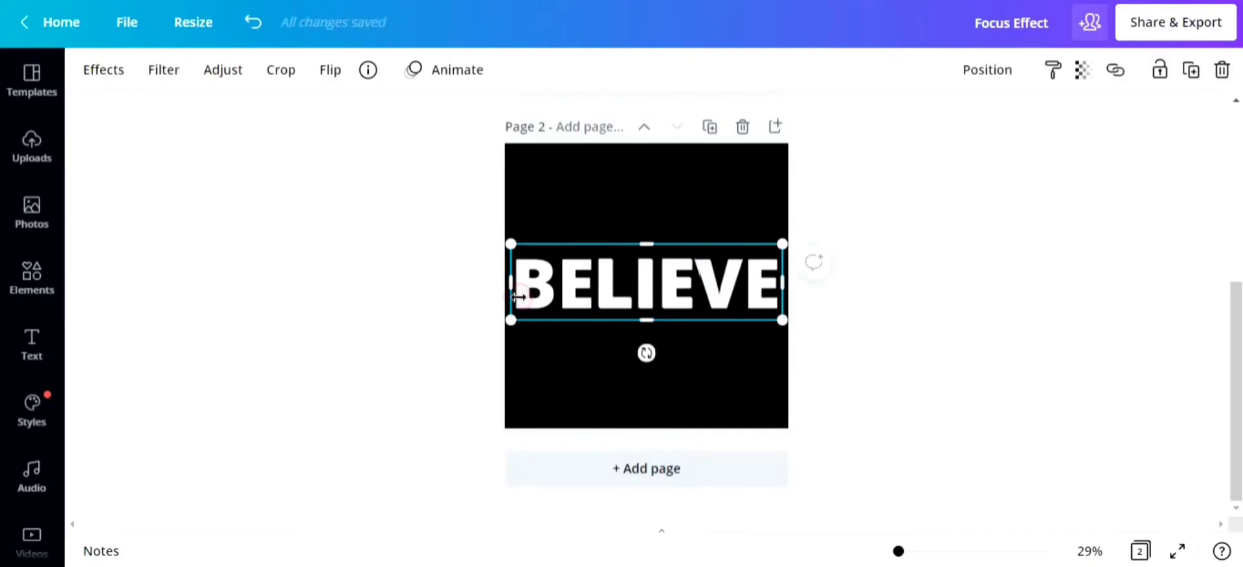
pyautogui.click(658, 298)
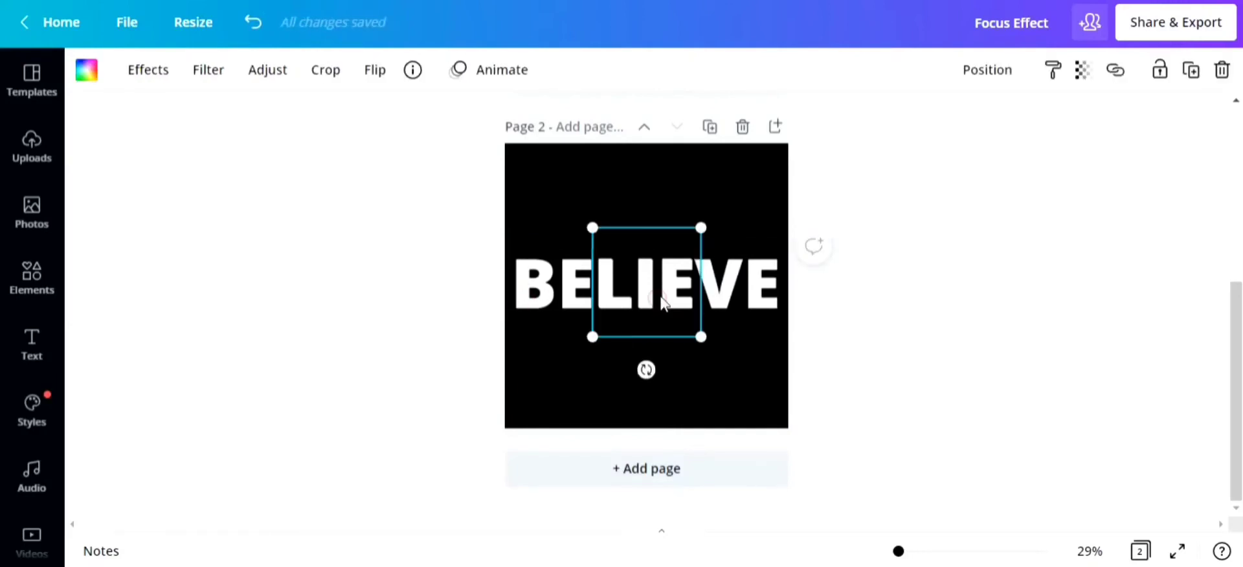
pyautogui.click(1158, 74)
pyautogui.click(1007, 299)
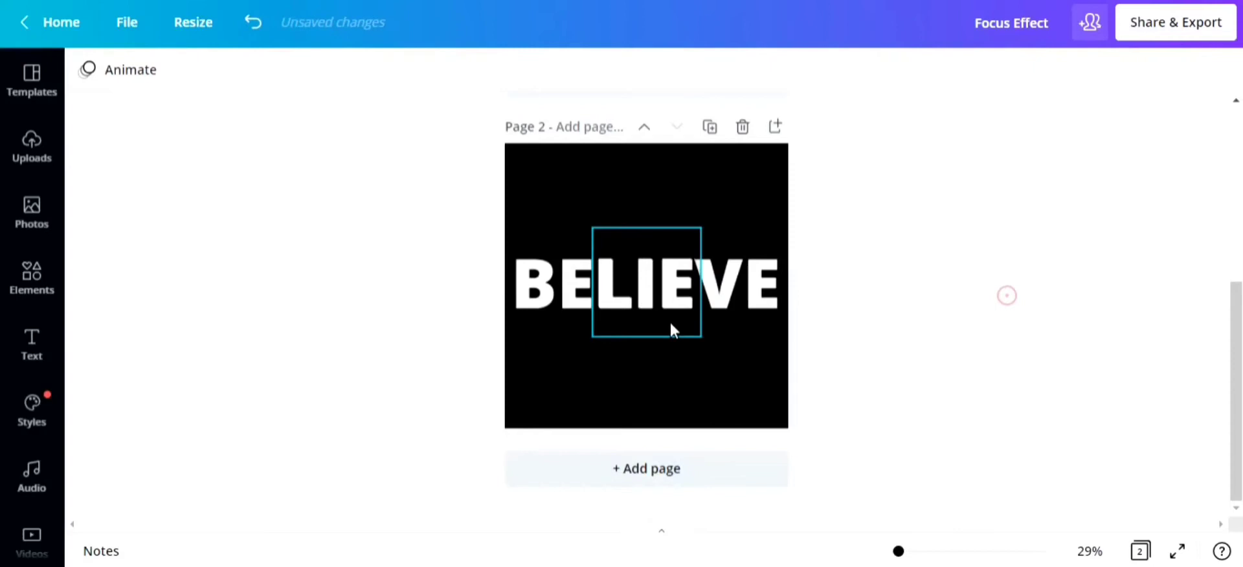
pyautogui.click(555, 279)
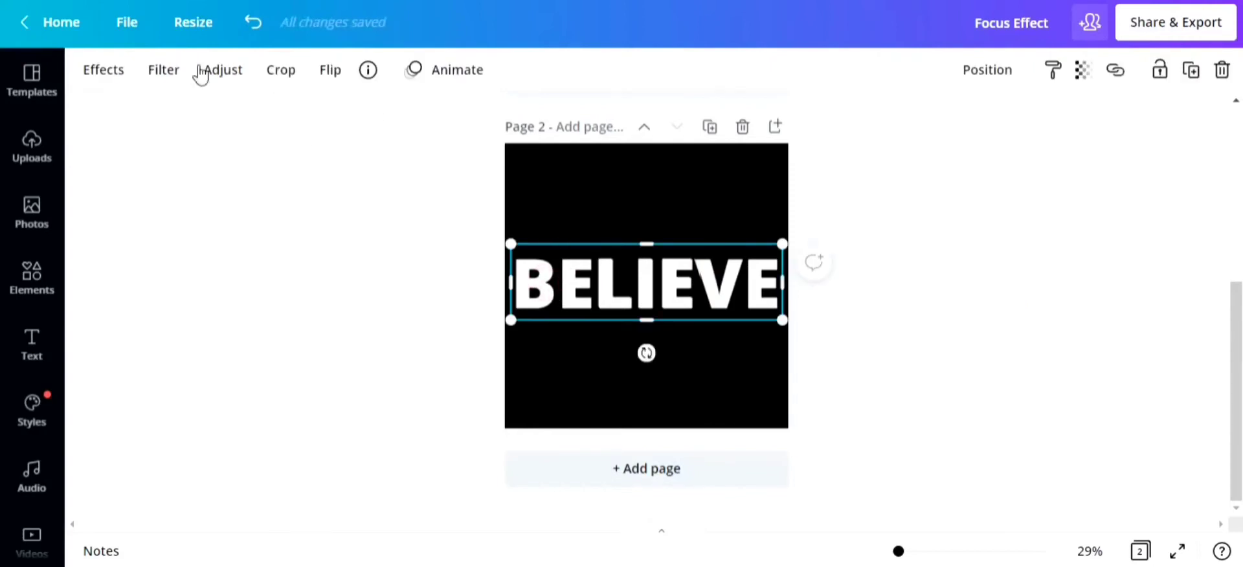
# Apply Blur 12 to the large background BELIEVE image
pyautogui.click(220, 70)
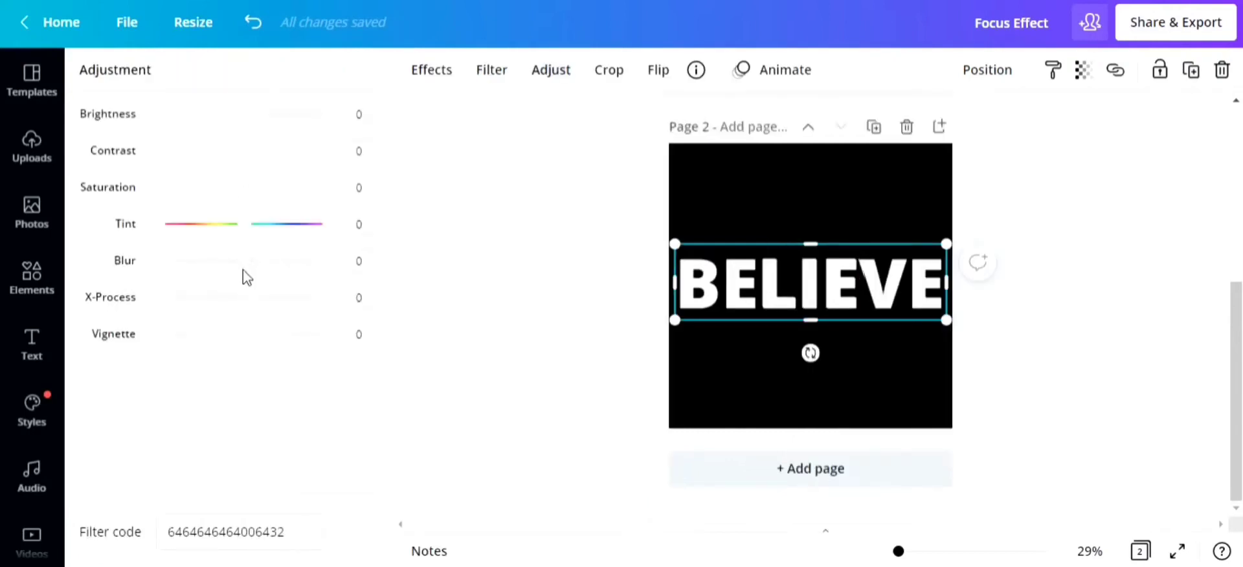
pyautogui.moveTo(244, 261); pyautogui.dragTo(255, 261)
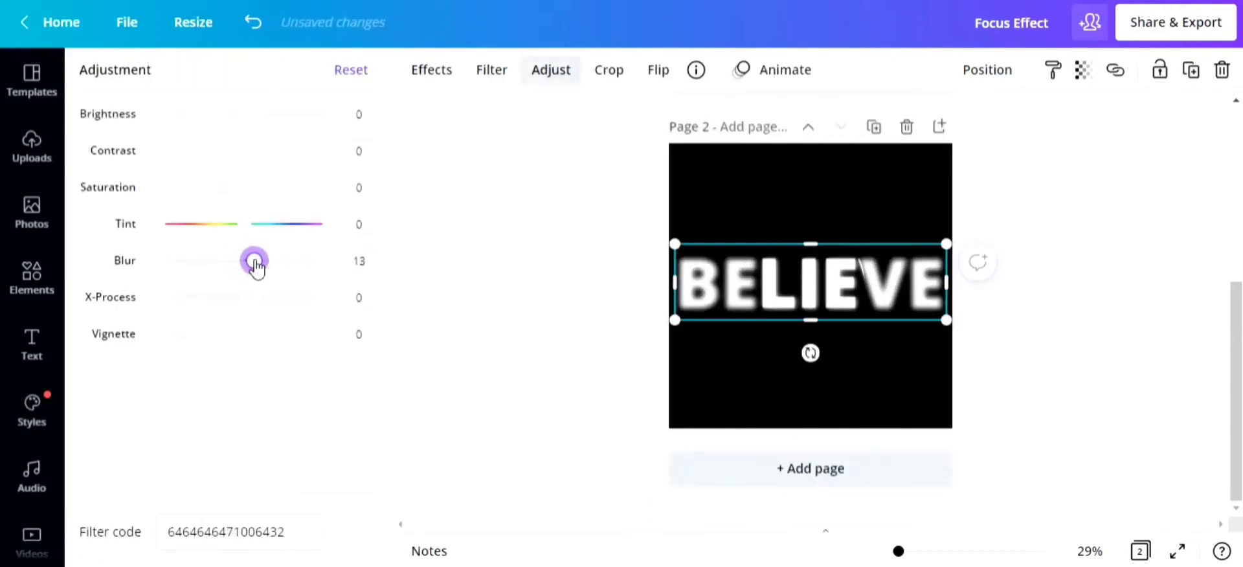
pyautogui.click(486, 240)
pyautogui.click(487, 235)
# Unlock the frame sitting over LIE
pyautogui.click(612, 314)
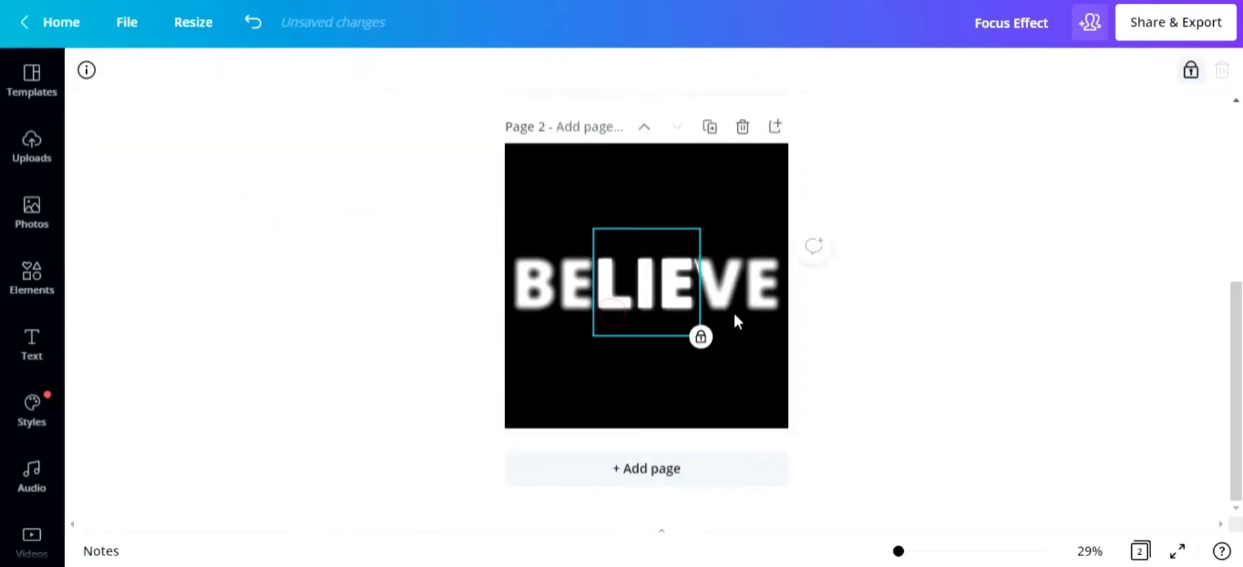
pyautogui.click(1192, 71)
pyautogui.click(1115, 171)
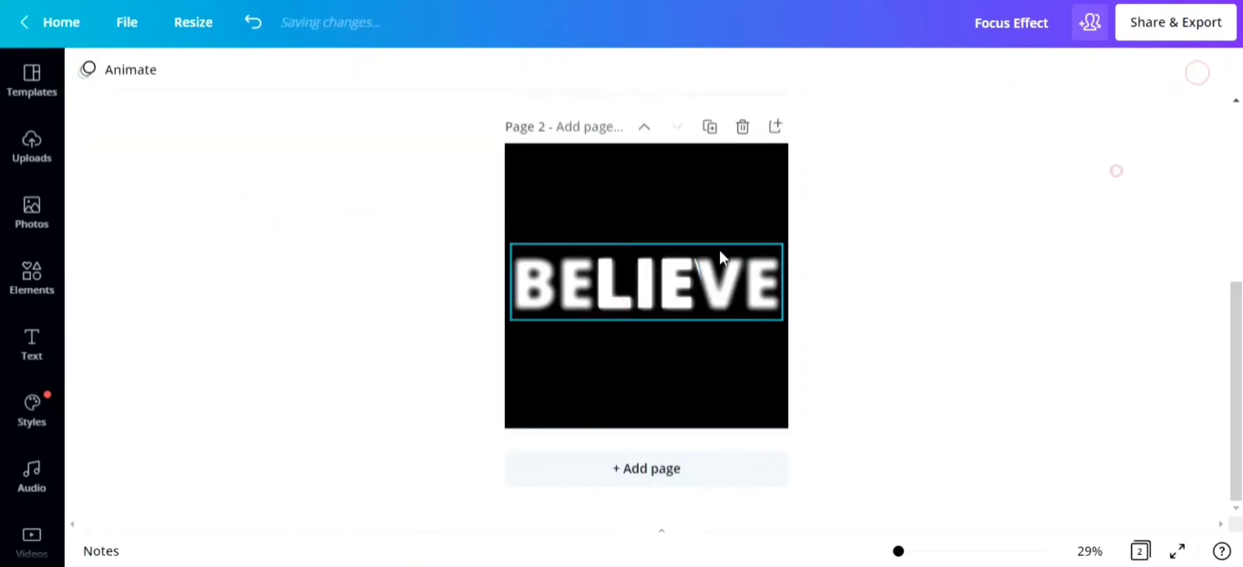
# Recrop the sharp LIE image, extending the crop slightly at the bottom right
pyautogui.click(677, 286)
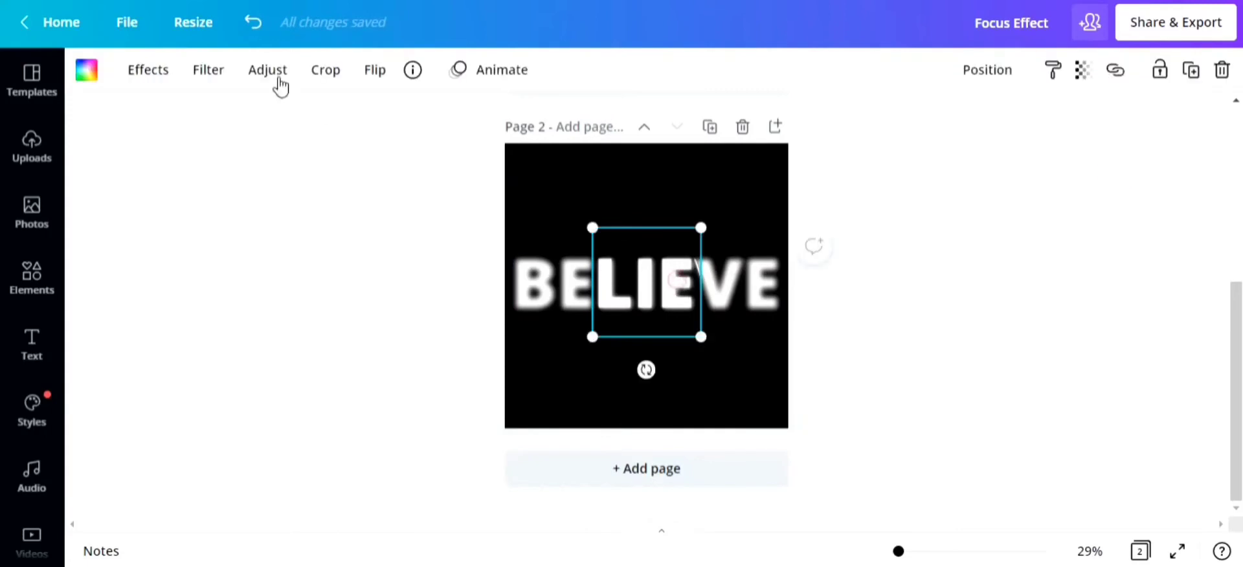
pyautogui.click(312, 71)
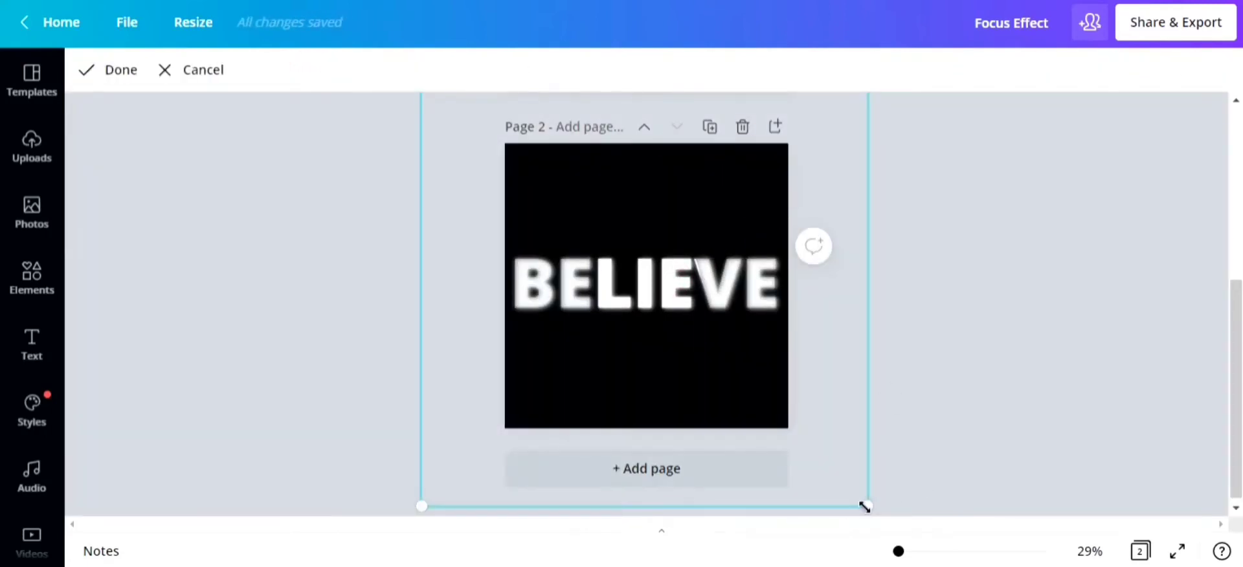
pyautogui.moveTo(865, 506); pyautogui.dragTo(871, 510)
pyautogui.moveTo(732, 351); pyautogui.dragTo(728, 347)
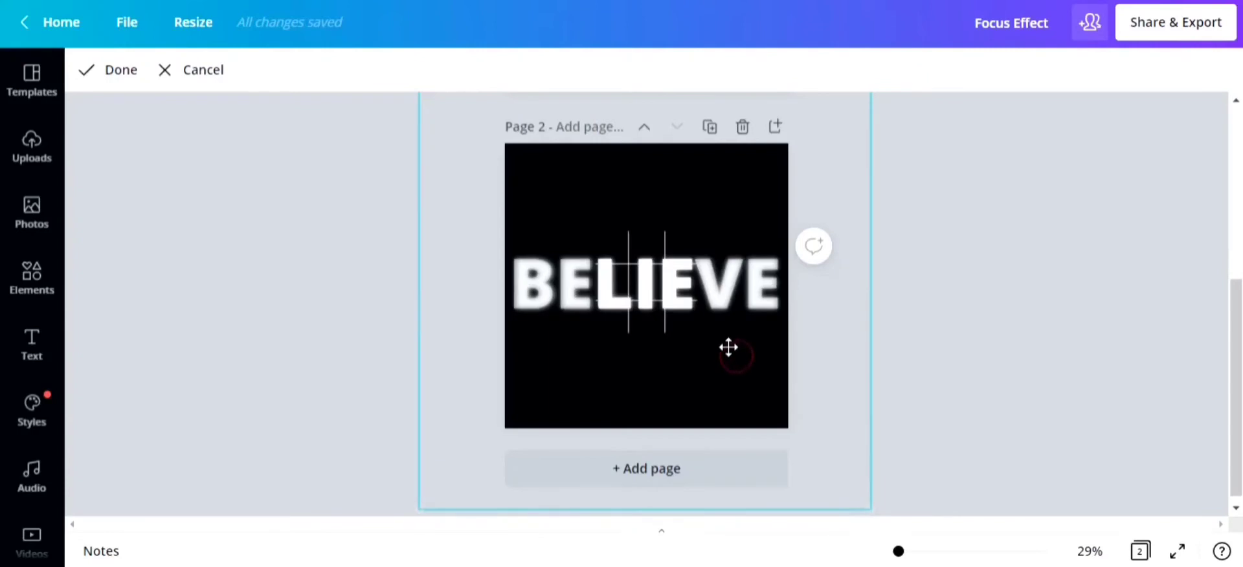
pyautogui.click(899, 315)
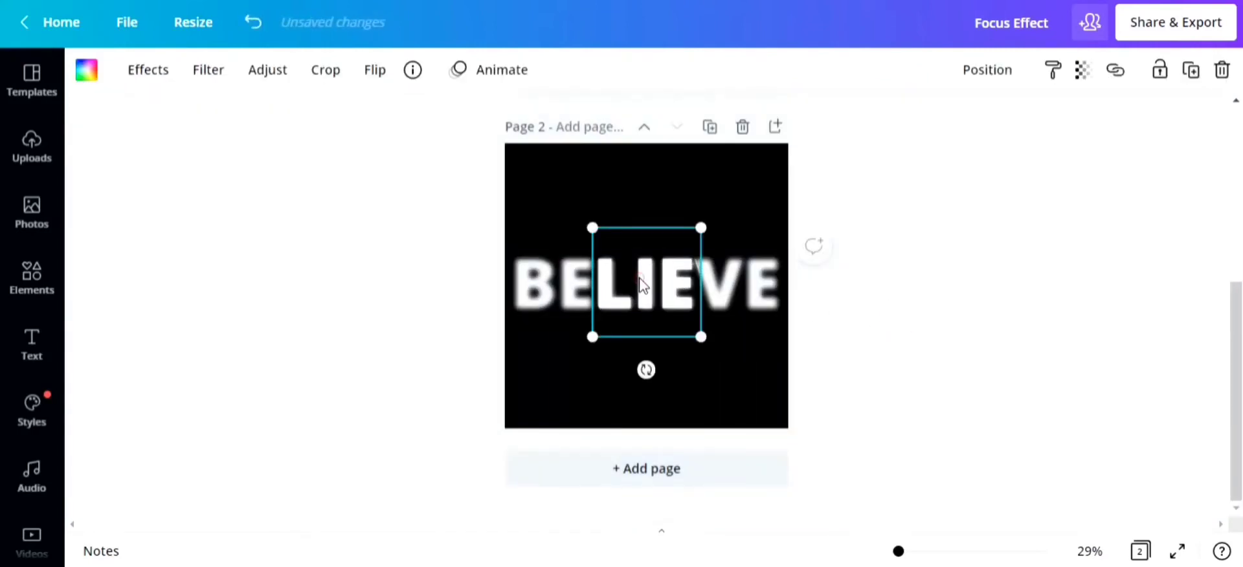
pyautogui.click(327, 71)
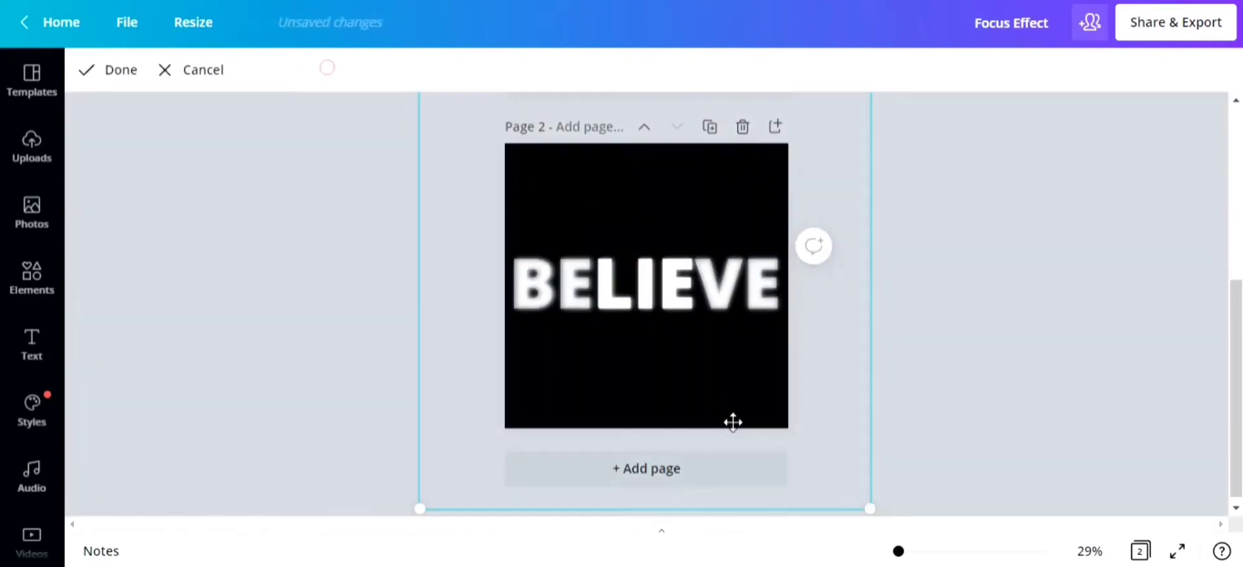
pyautogui.moveTo(871, 504); pyautogui.dragTo(879, 512)
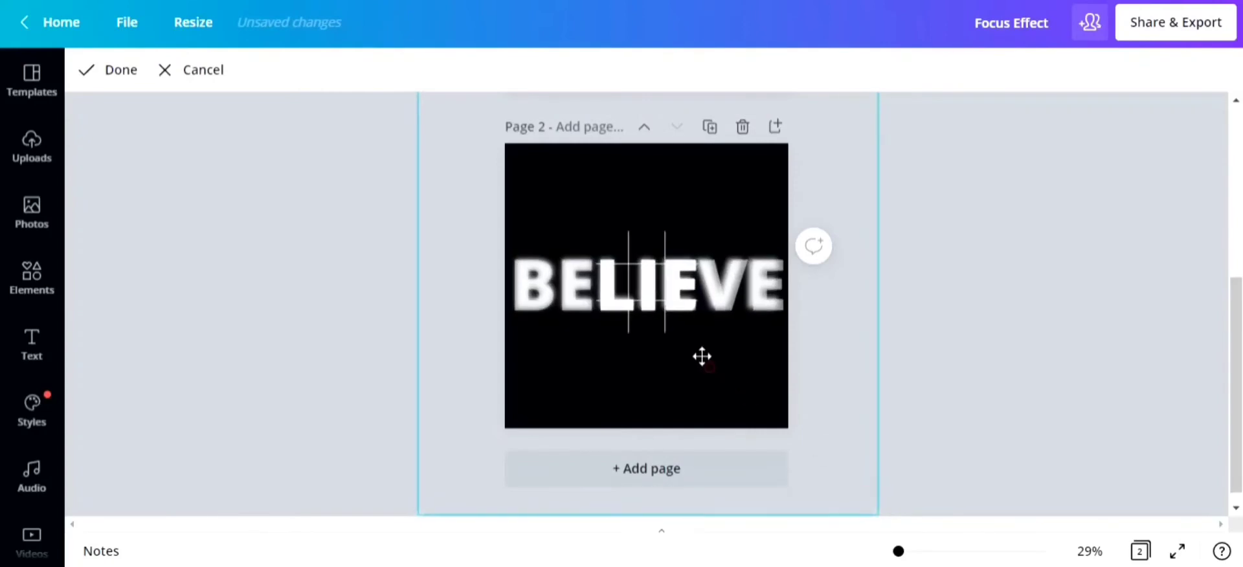
pyautogui.click(887, 295)
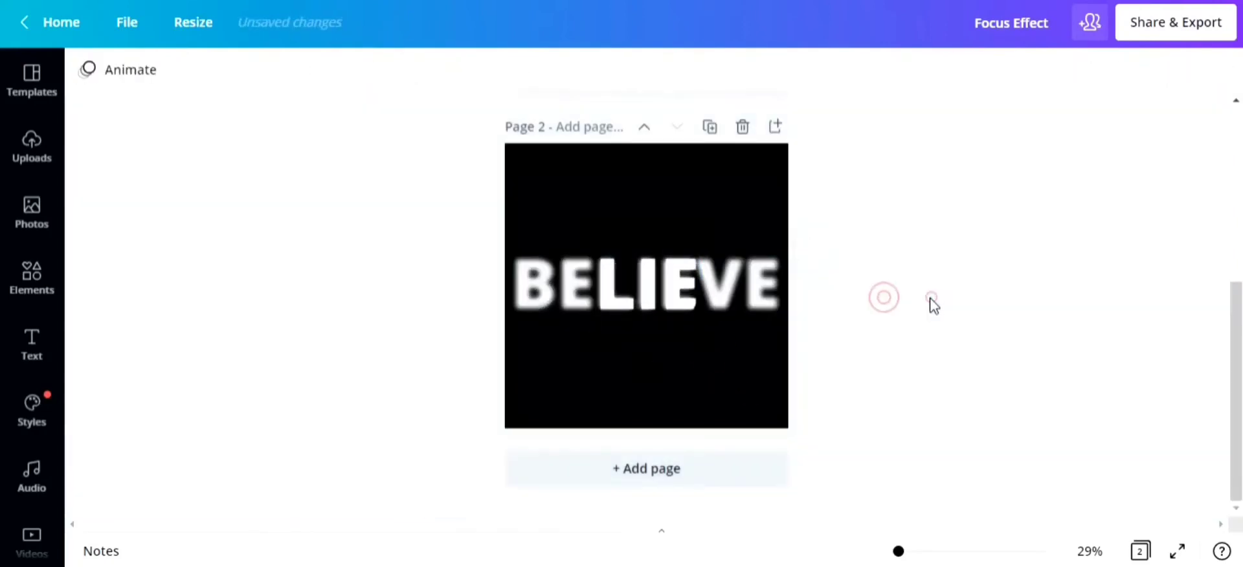
# Lock the sharp centre image in place
pyautogui.click(643, 312)
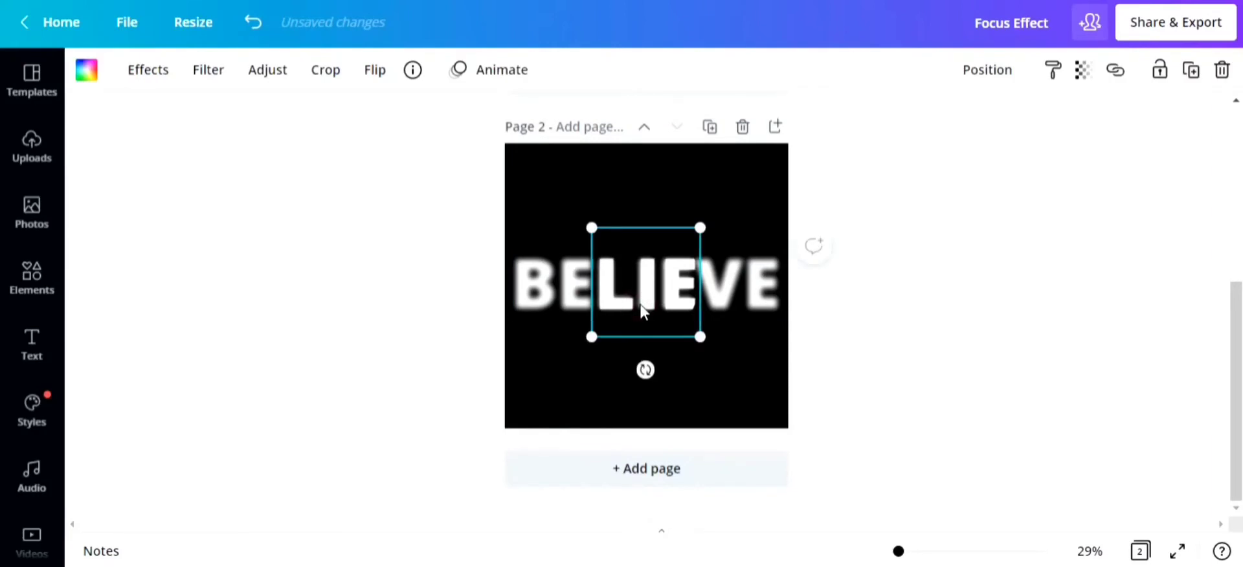
pyautogui.click(436, 341)
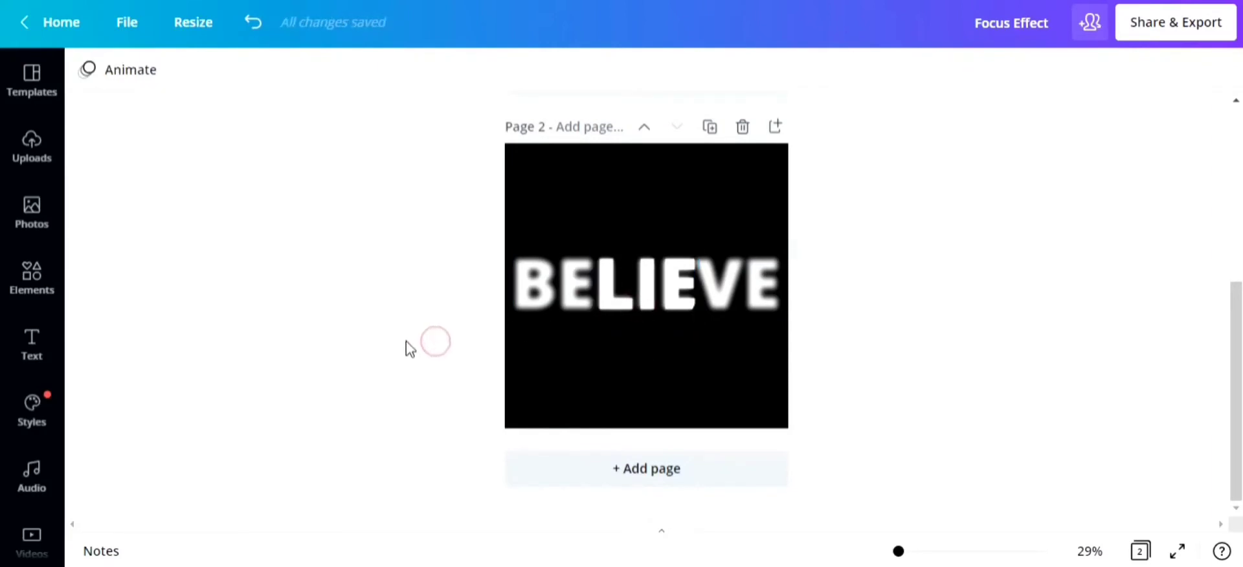
pyautogui.click(642, 292)
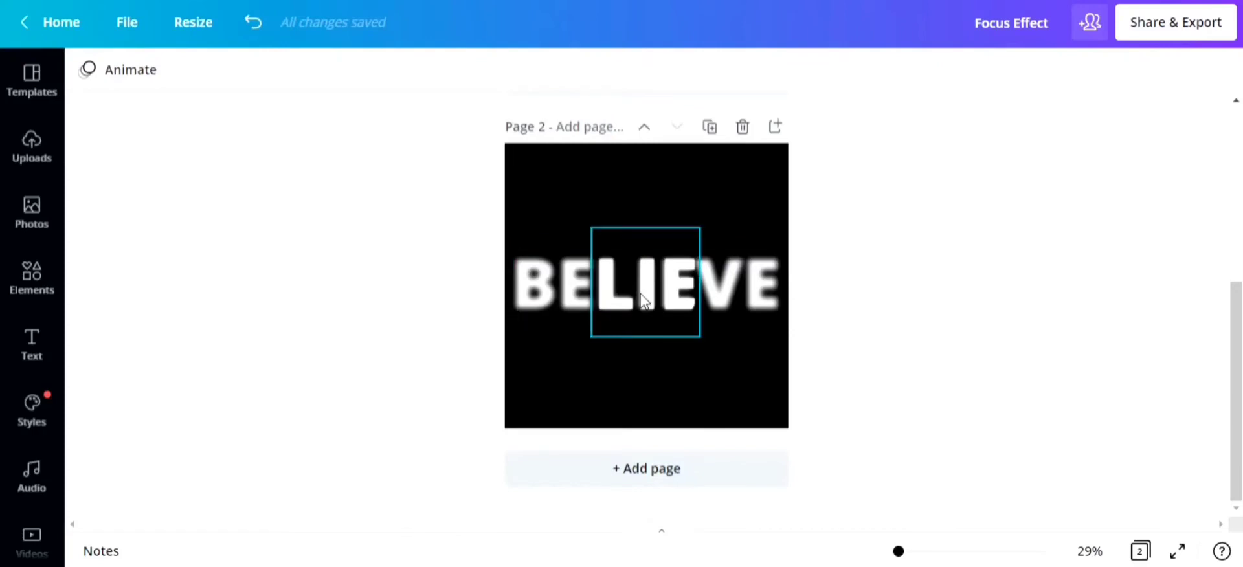
pyautogui.click(1155, 72)
pyautogui.click(1101, 169)
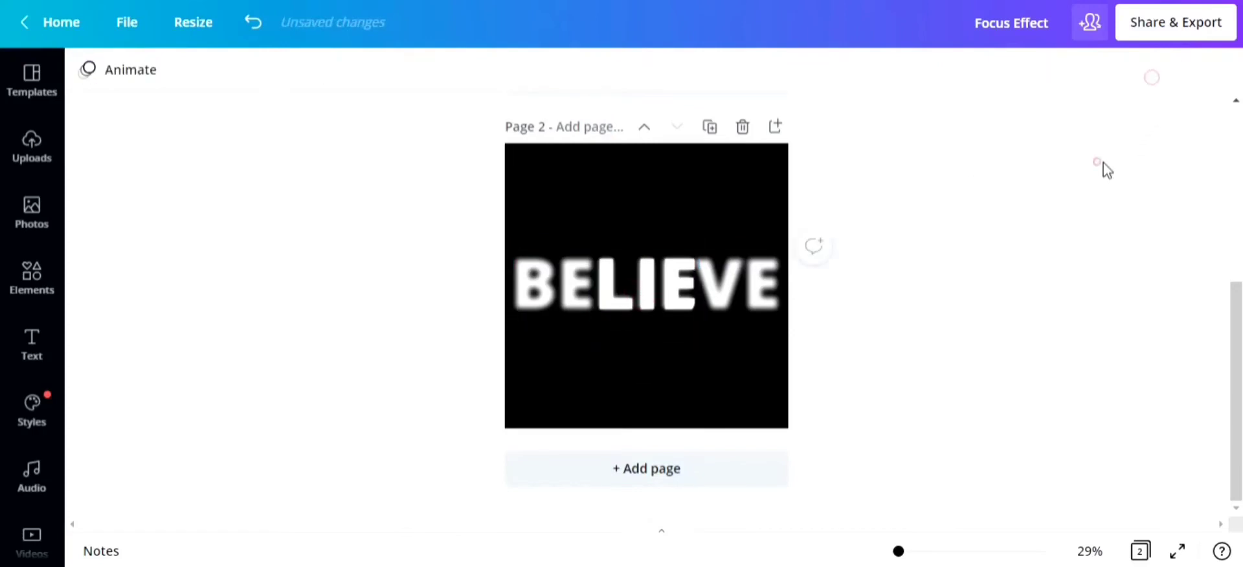
# Search elements for 'CIRCLE', add the white outline circle, and move it to the lower left
pyautogui.scroll(5, 860, 233)
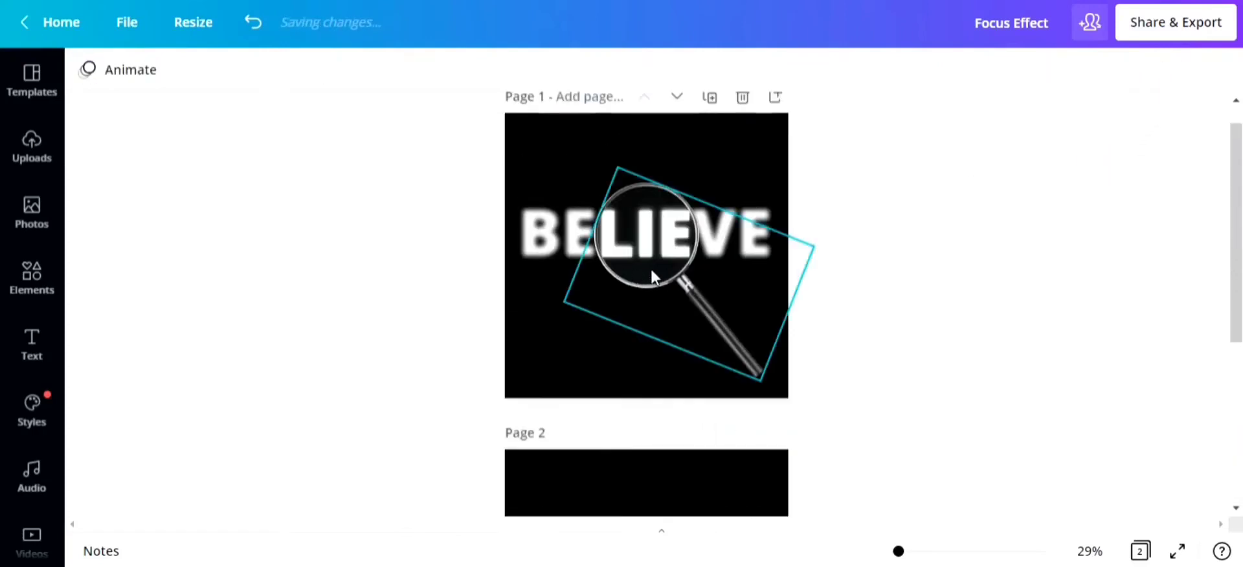
pyautogui.scroll(-5, 662, 278)
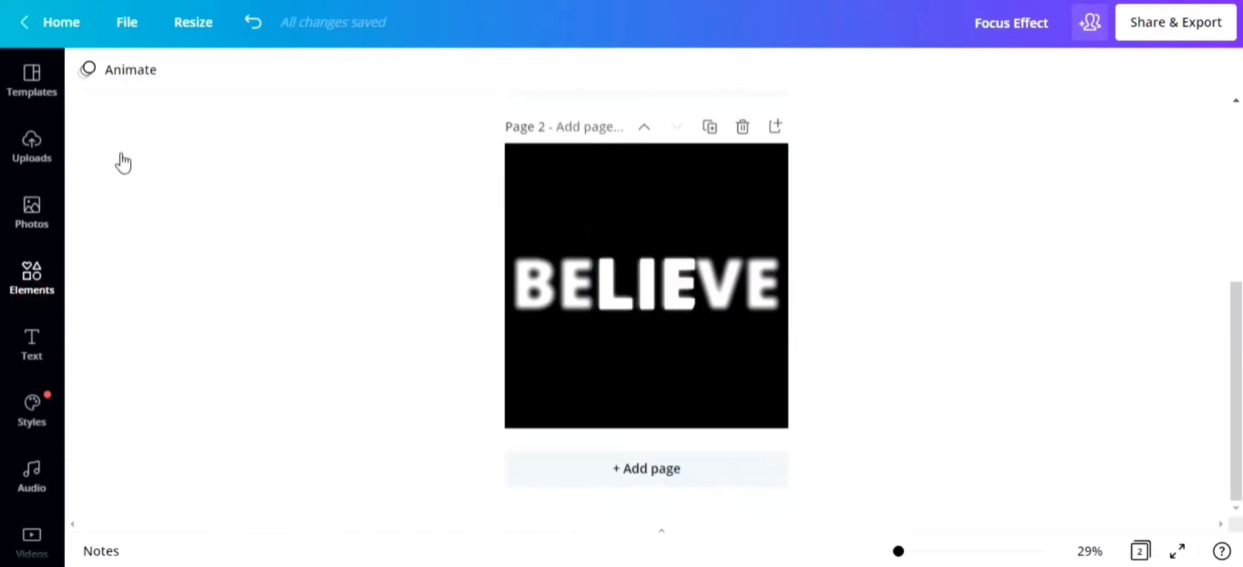
pyautogui.click(32, 275)
pyautogui.click(204, 80)
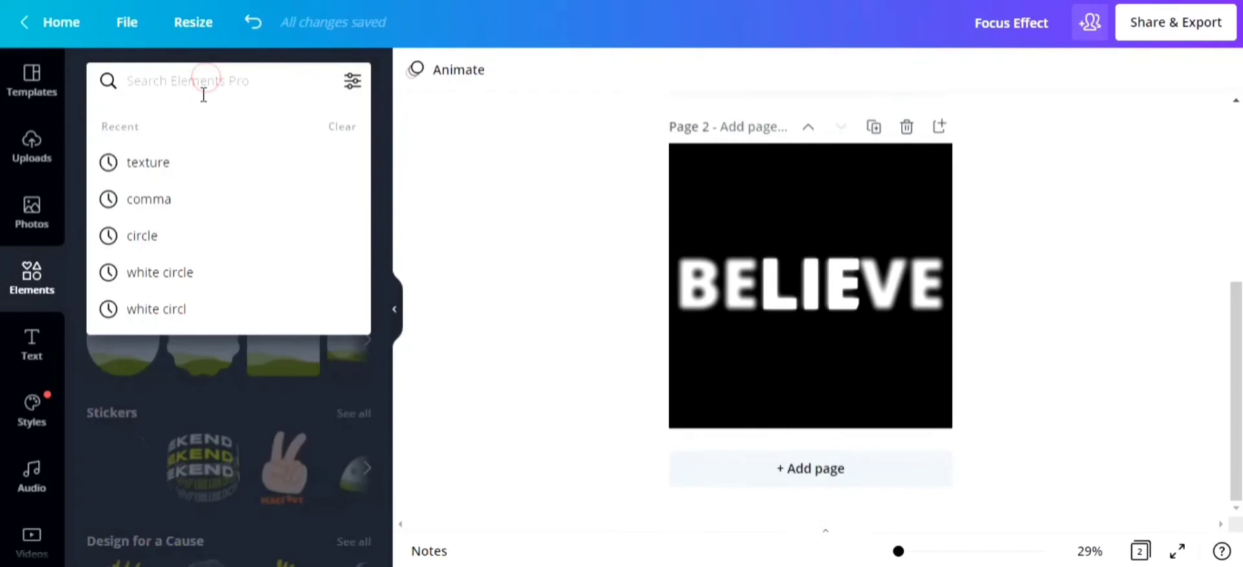
pyautogui.write('CIRC')
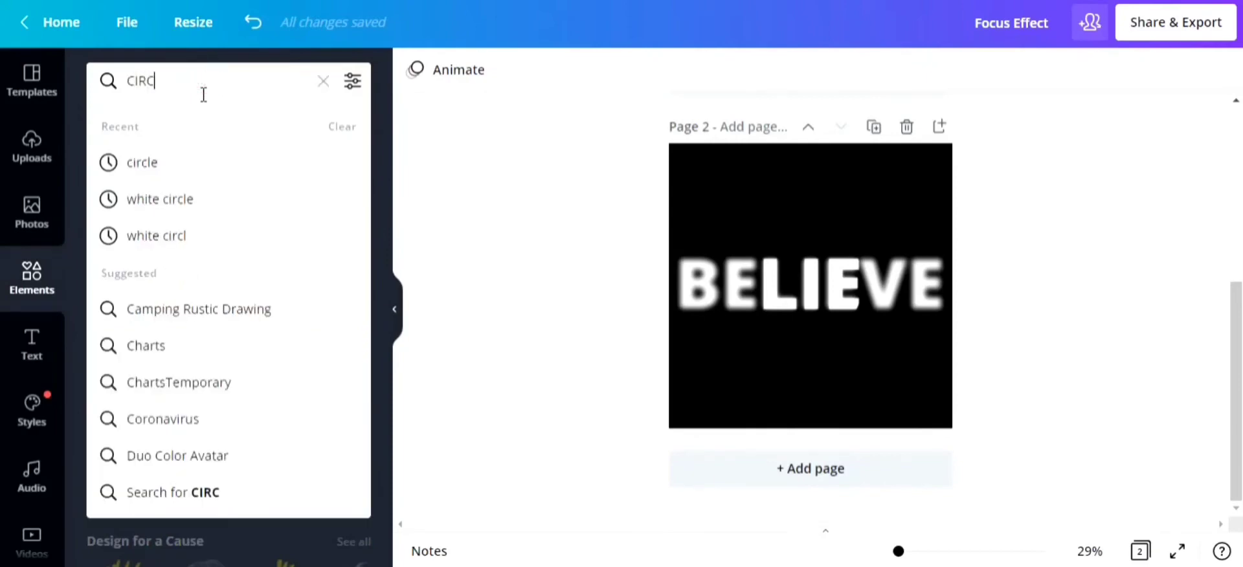
pyautogui.write('LE')
pyautogui.press('Return')
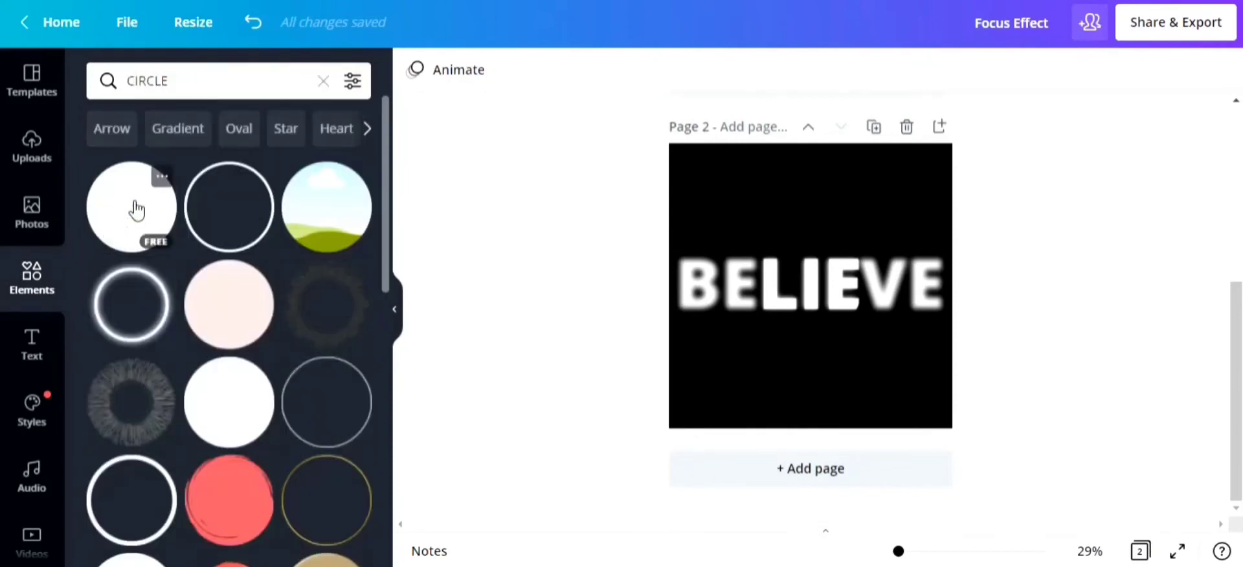
pyautogui.click(210, 217)
pyautogui.click(397, 309)
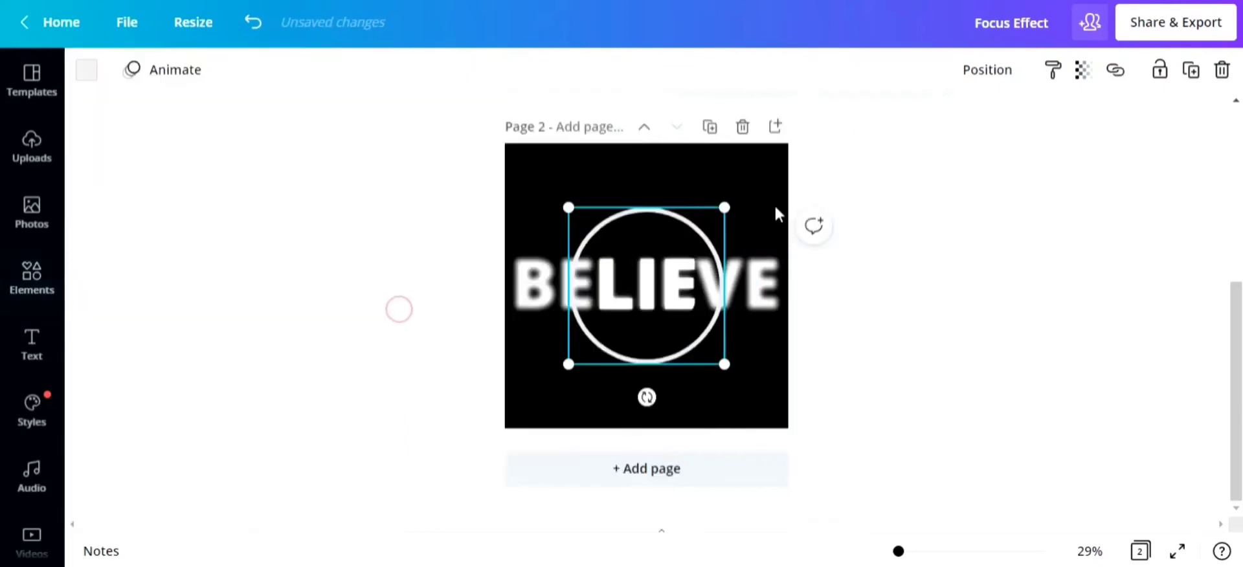
pyautogui.moveTo(614, 301); pyautogui.dragTo(559, 377)
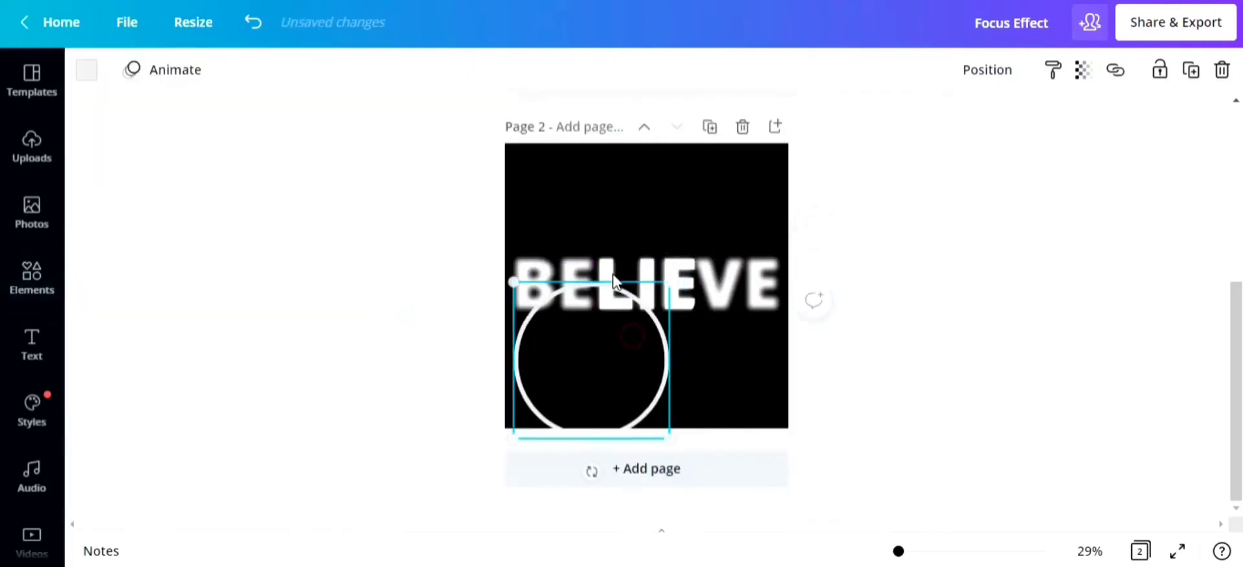
# Unlock the sharp LIE image, move it up to the page's top edge, and adjust its crop
pyautogui.click(633, 263)
pyautogui.click(1191, 71)
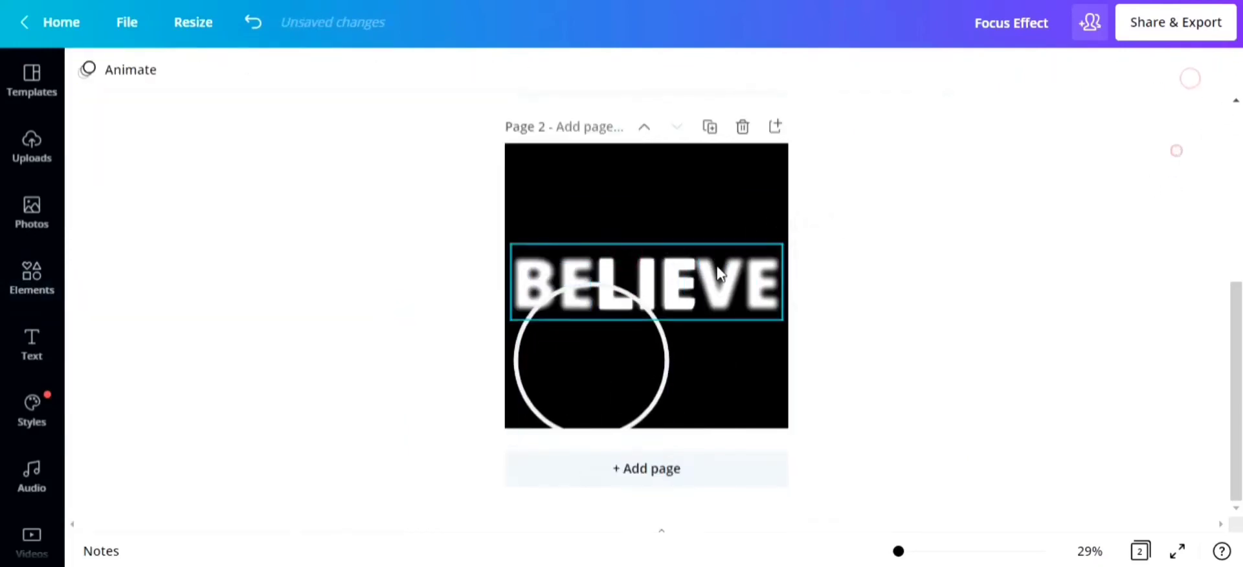
pyautogui.moveTo(645, 282); pyautogui.dragTo(669, 193)
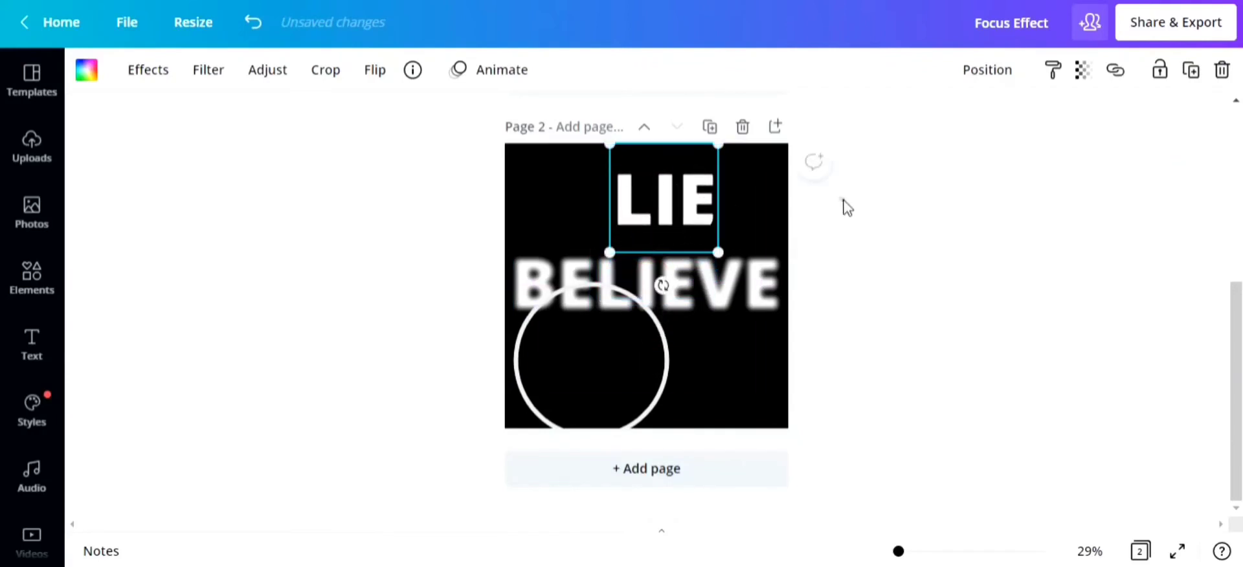
pyautogui.click(317, 83)
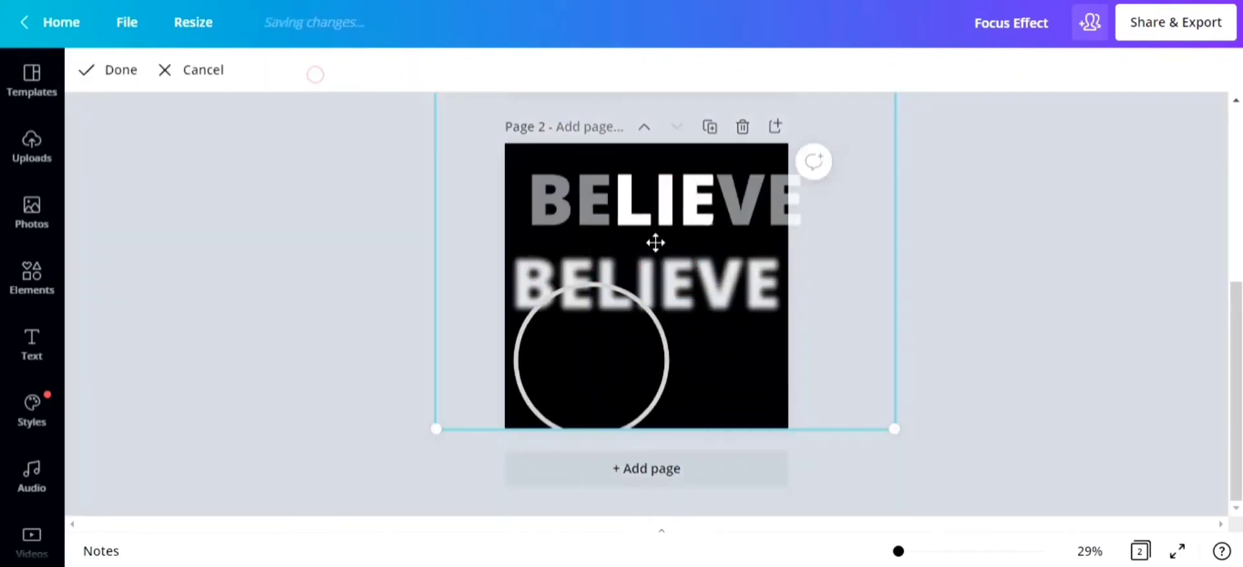
pyautogui.moveTo(654, 242); pyautogui.dragTo(648, 238)
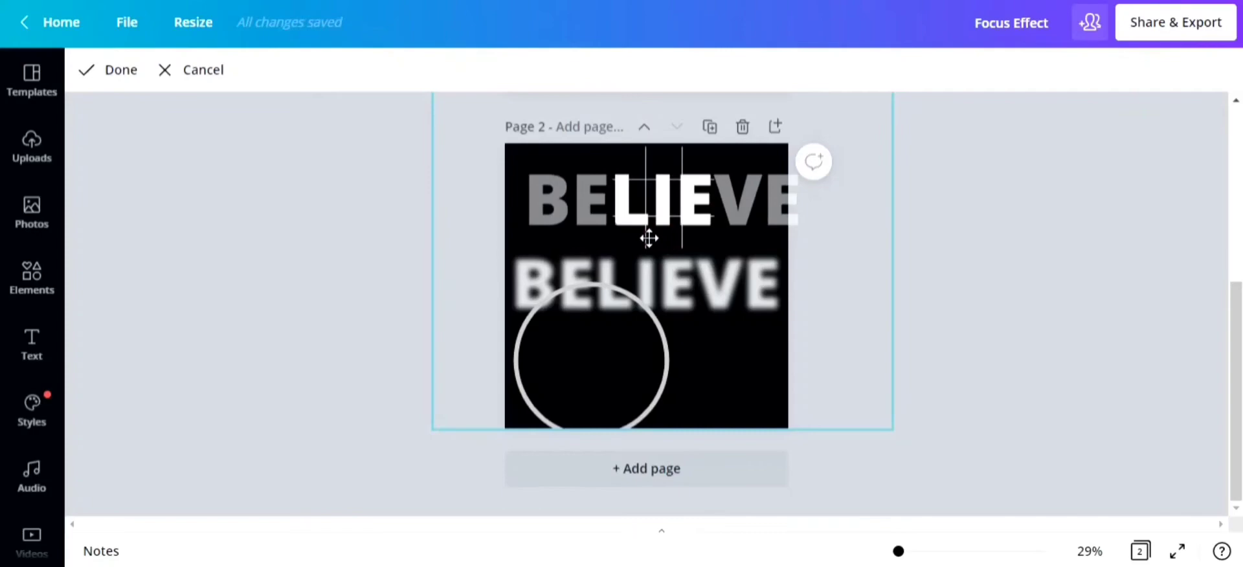
pyautogui.click(960, 242)
# Move the white circle up, shrink it, and position it to frame LIE
pyautogui.click(603, 352)
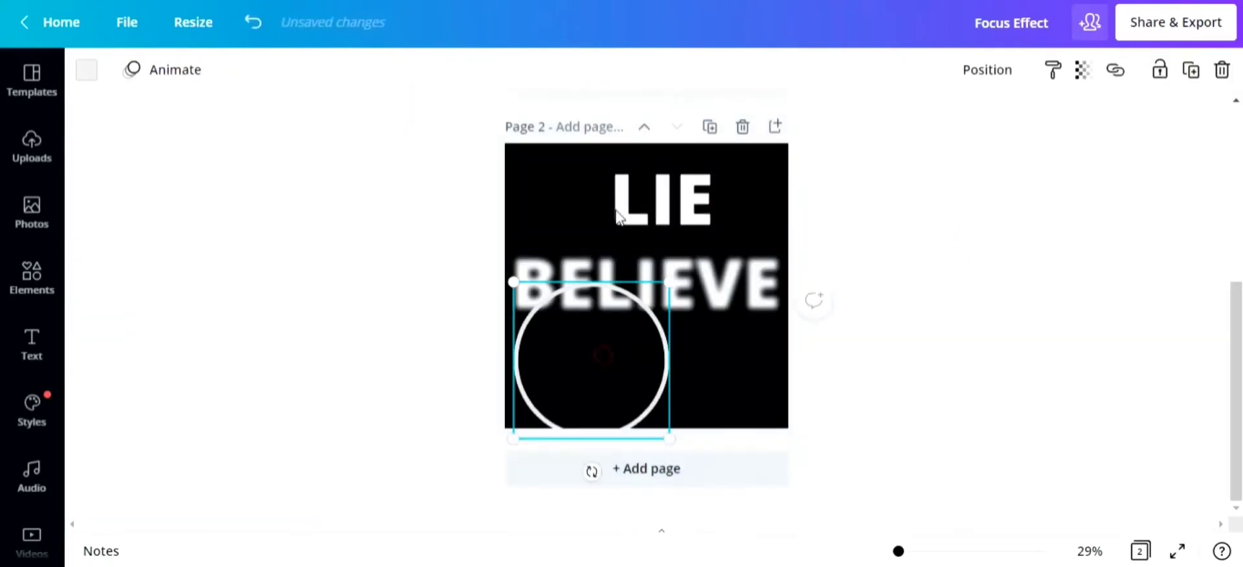
pyautogui.click(618, 213)
pyautogui.moveTo(555, 362); pyautogui.dragTo(628, 201)
pyautogui.moveTo(750, 115); pyautogui.dragTo(688, 175)
pyautogui.moveTo(652, 243); pyautogui.dragTo(647, 378)
# Duplicate LIE to the lower right, then position and slightly resize the circular frame at the top
pyautogui.click(662, 212)
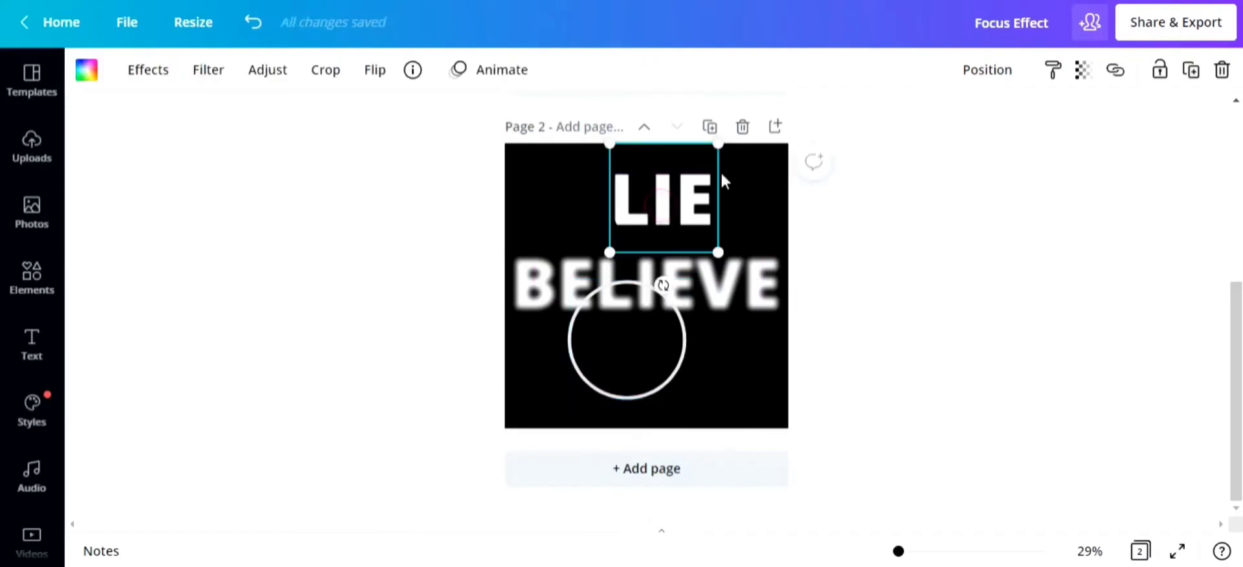
pyautogui.click(1181, 74)
pyautogui.moveTo(741, 200); pyautogui.dragTo(787, 411)
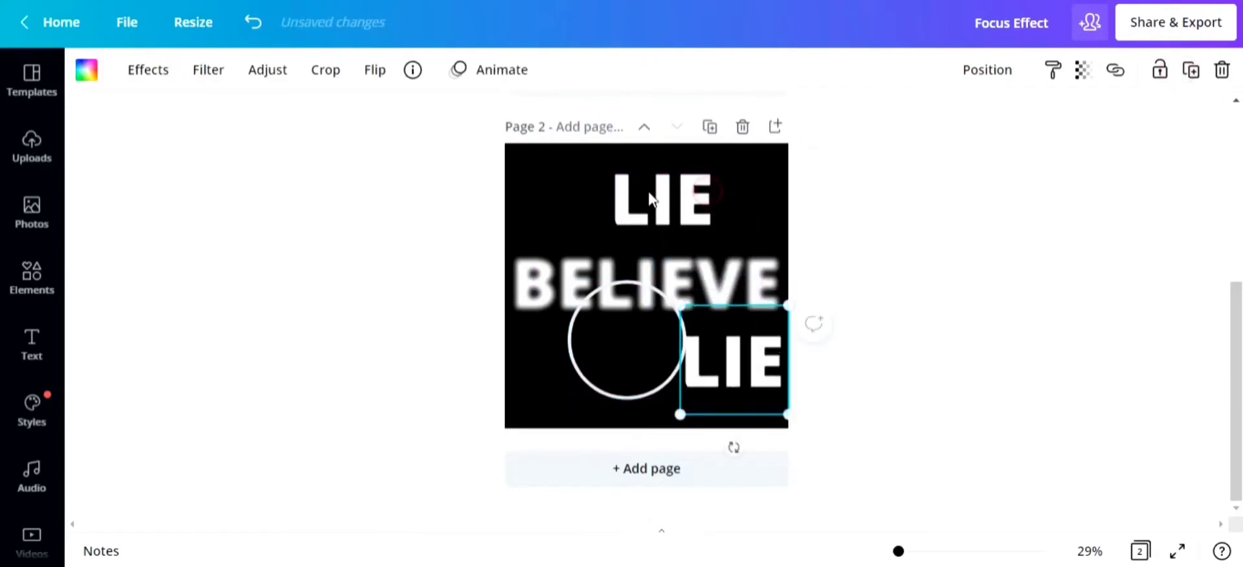
pyautogui.click(615, 172)
pyautogui.moveTo(667, 220)
pyautogui.mouseDown()
pyautogui.moveTo(650, 220)
pyautogui.moveTo(673, 198)
pyautogui.moveTo(670, 209)
pyautogui.mouseUp()
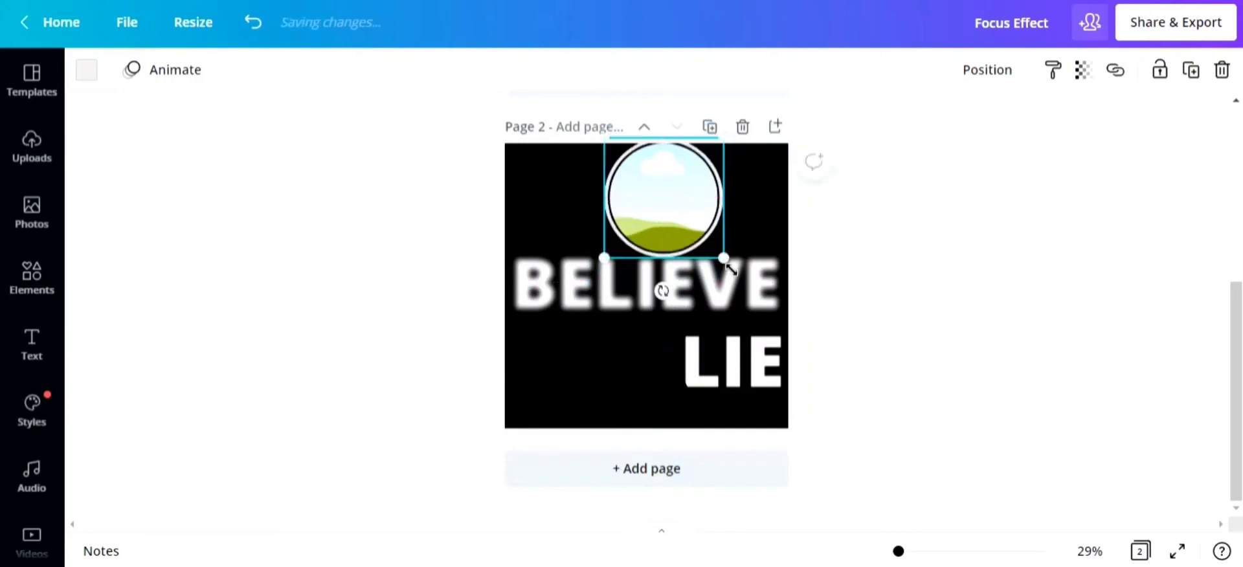
pyautogui.moveTo(724, 258); pyautogui.dragTo(696, 230)
# Shift the circle elements together and delete the spare LIE copy at the lower right
pyautogui.click(485, 214)
pyautogui.moveTo(451, 211); pyautogui.dragTo(631, 208)
pyautogui.click(859, 221)
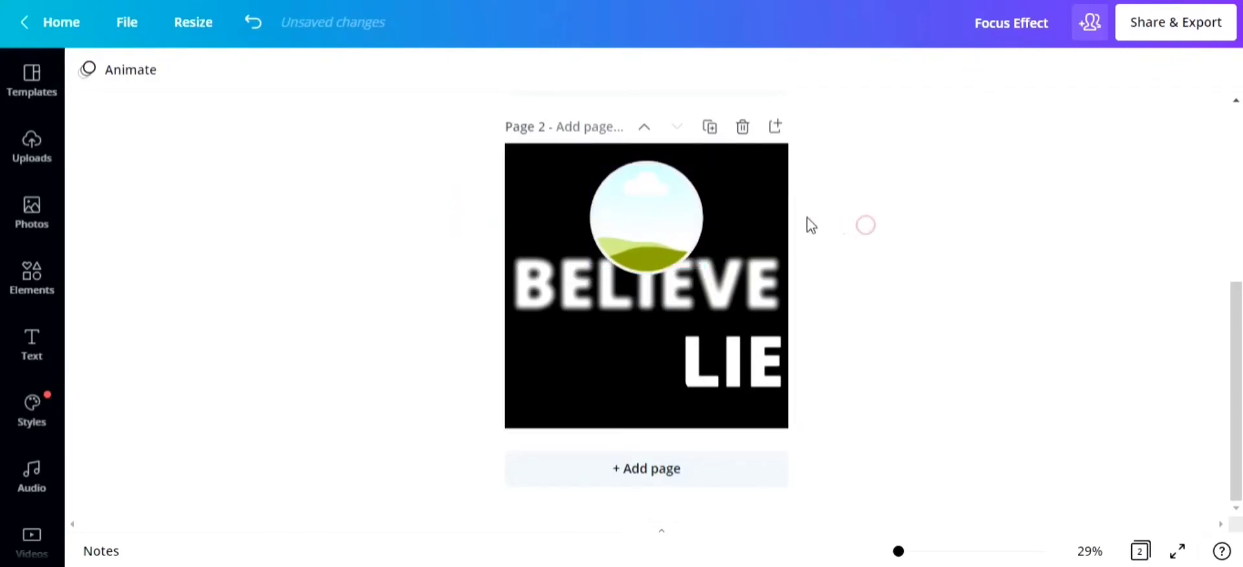
pyautogui.click(755, 382)
pyautogui.press('Delete')
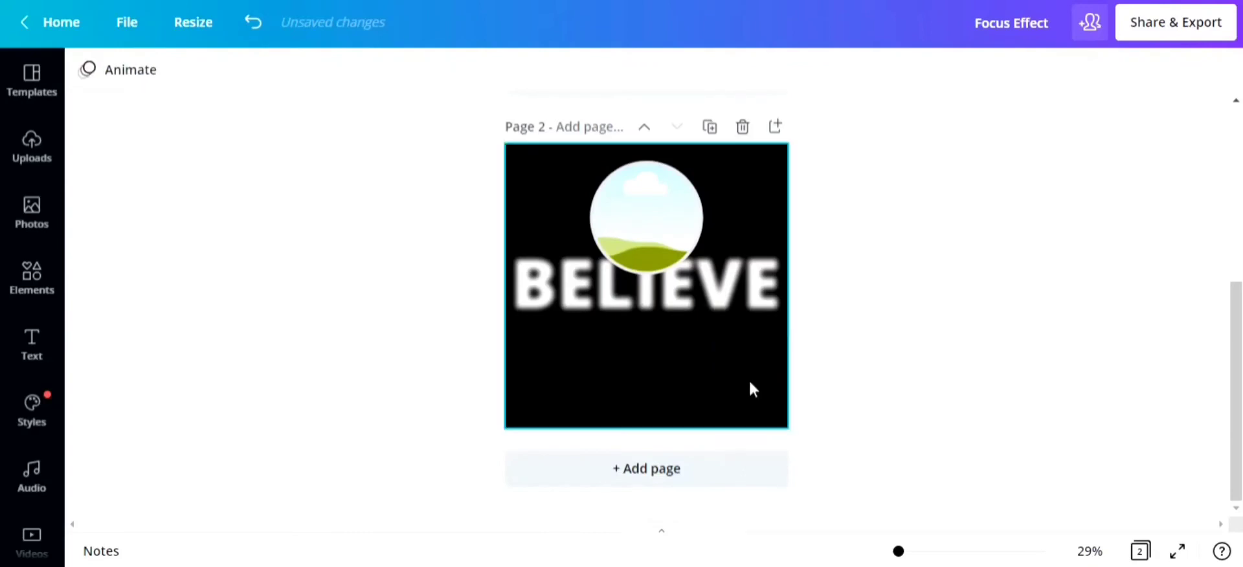
# Drag the uploaded BELIEVE image onto the page and drop it into the circular frame
pyautogui.click(33, 156)
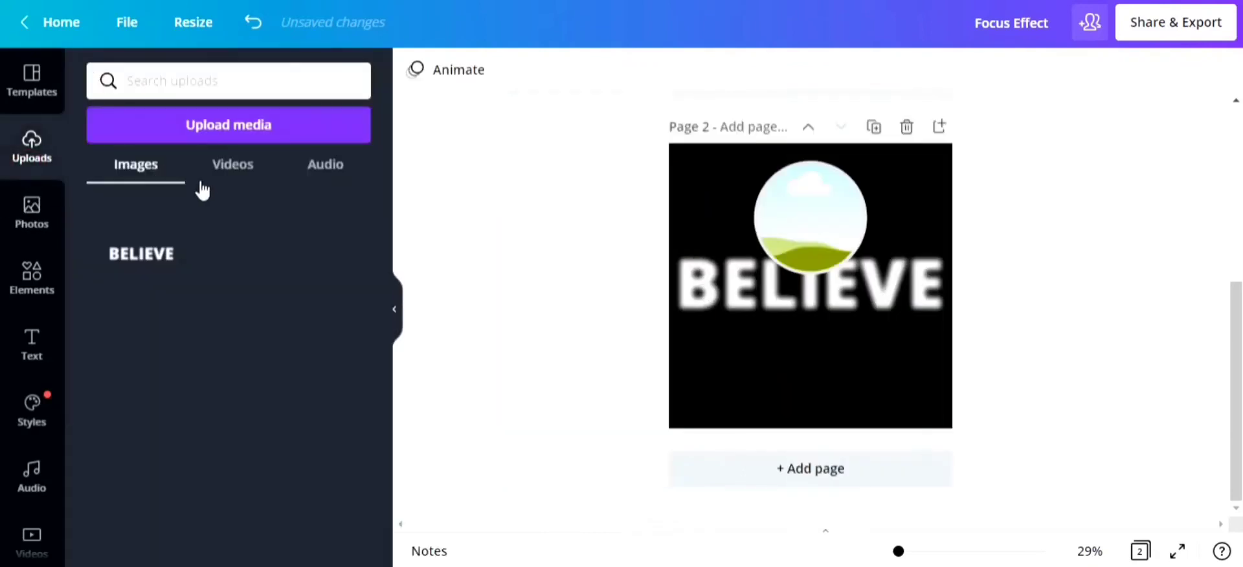
pyautogui.moveTo(130, 264); pyautogui.dragTo(809, 211)
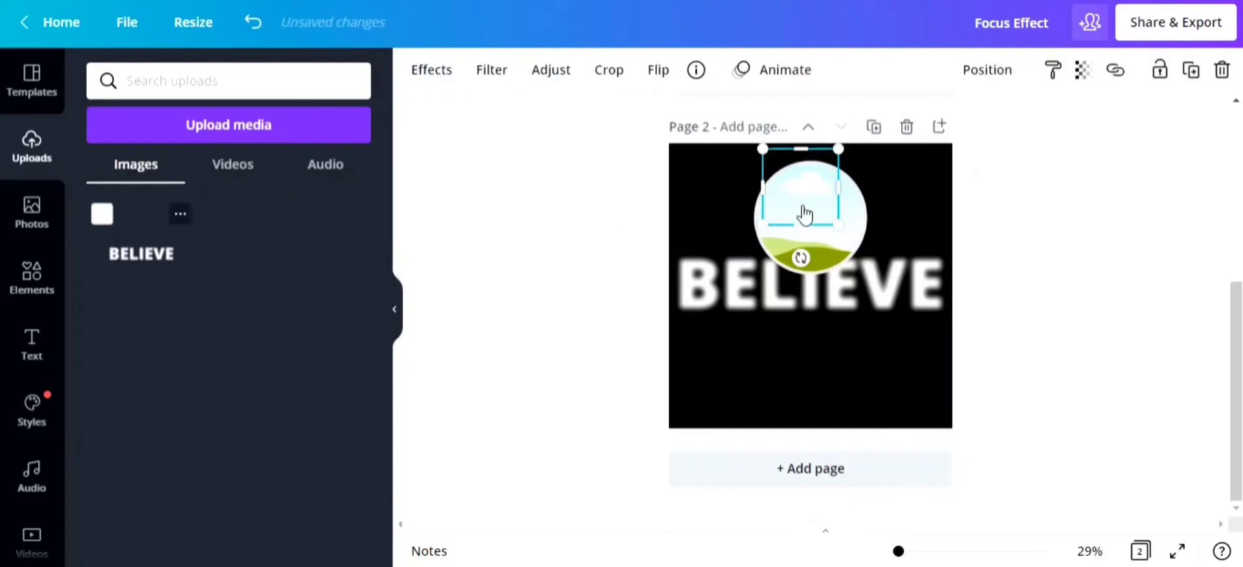
pyautogui.click(800, 217)
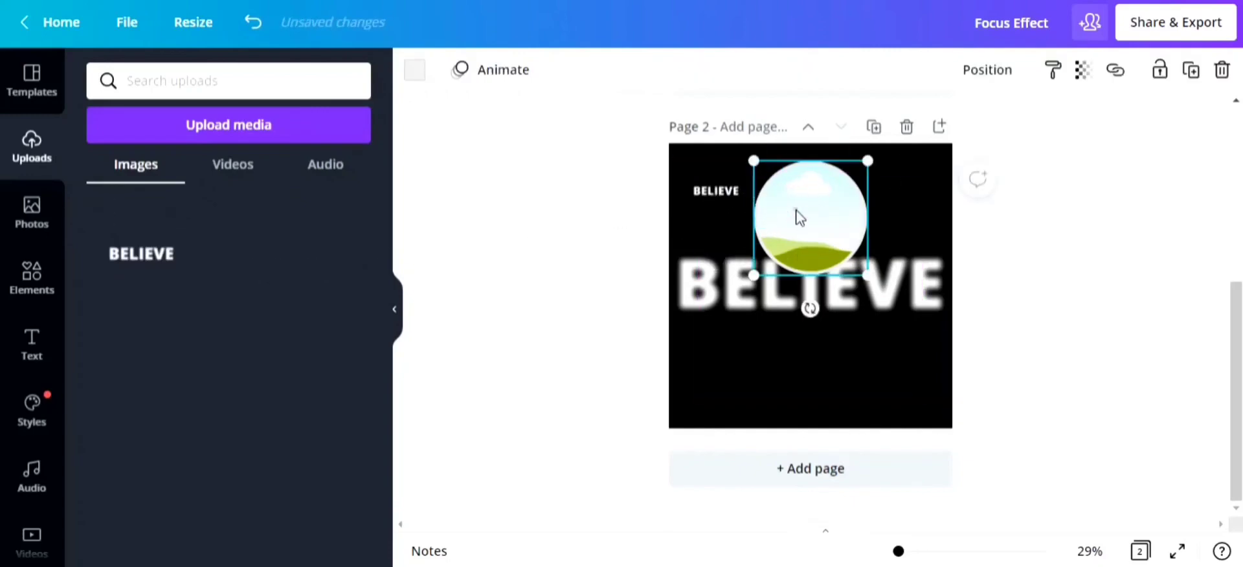
pyautogui.click(987, 70)
pyautogui.click(1120, 152)
pyautogui.click(1115, 144)
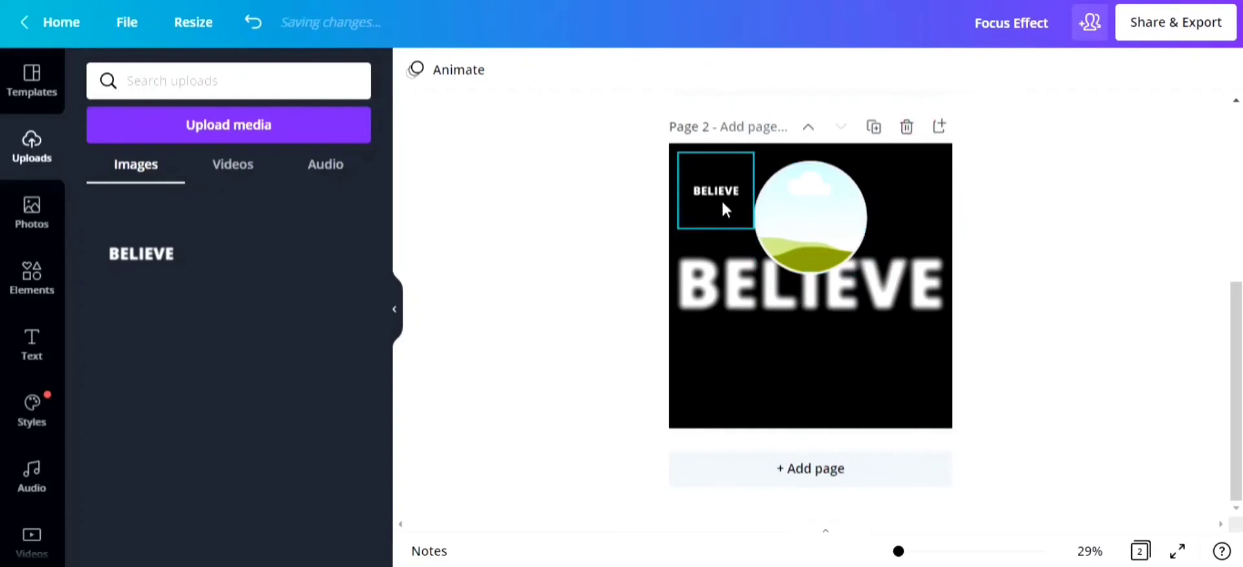
pyautogui.moveTo(723, 209); pyautogui.dragTo(810, 217)
pyautogui.click(1021, 180)
# Move the circle group to the page centre over the blurred BELIEVE and reselect it
pyautogui.click(785, 246)
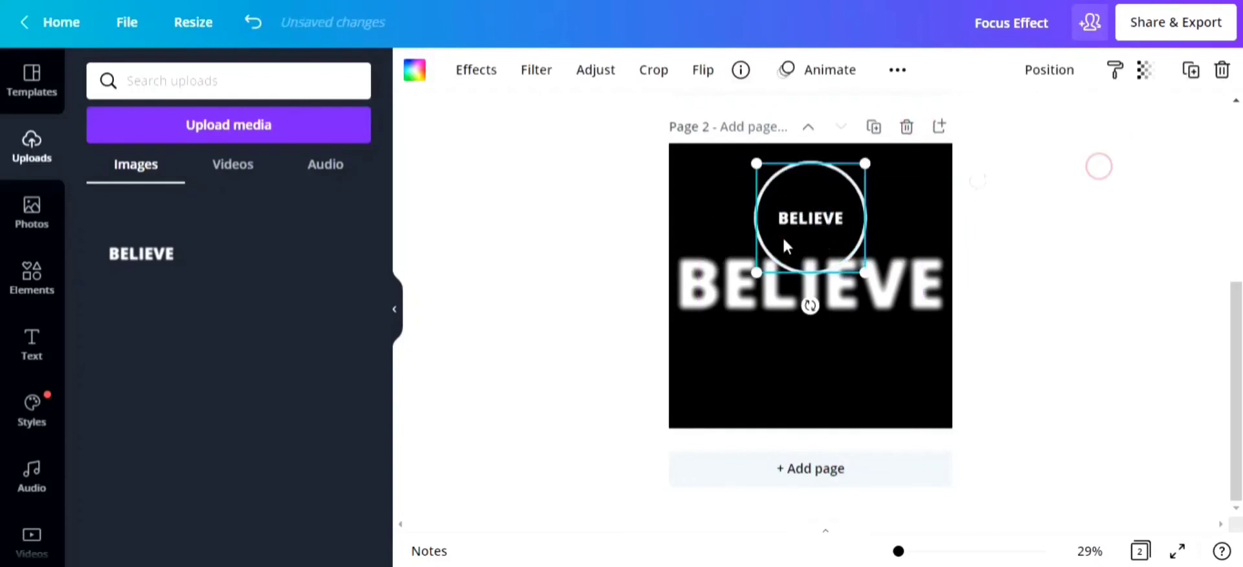
pyautogui.click(651, 66)
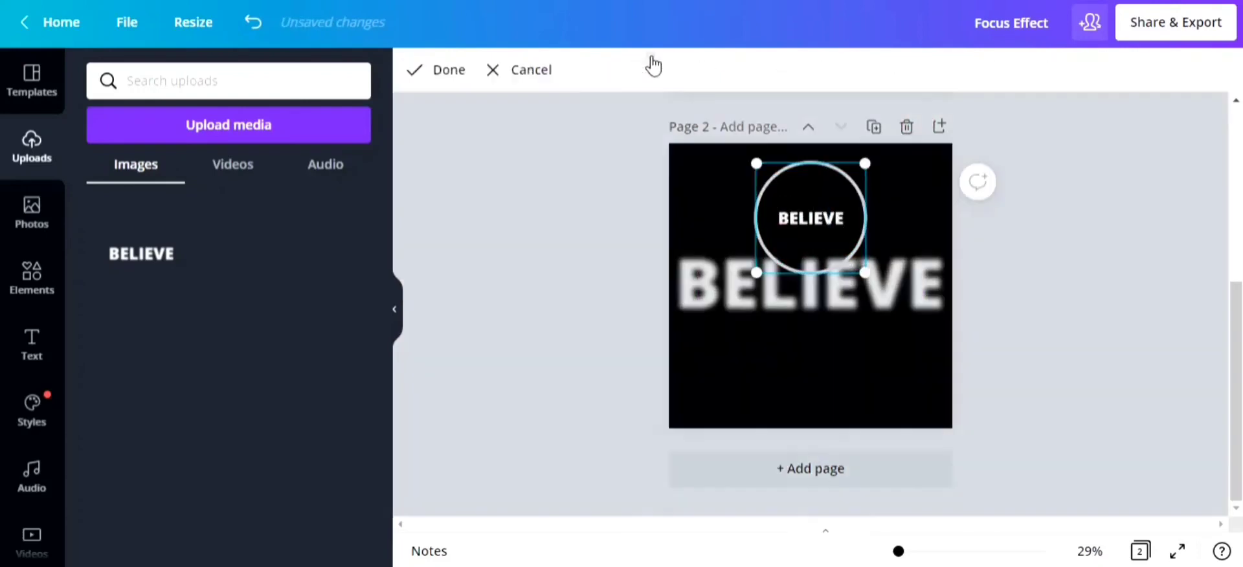
pyautogui.click(513, 73)
pyautogui.click(513, 232)
pyautogui.moveTo(574, 222); pyautogui.dragTo(840, 253)
pyautogui.click(971, 222)
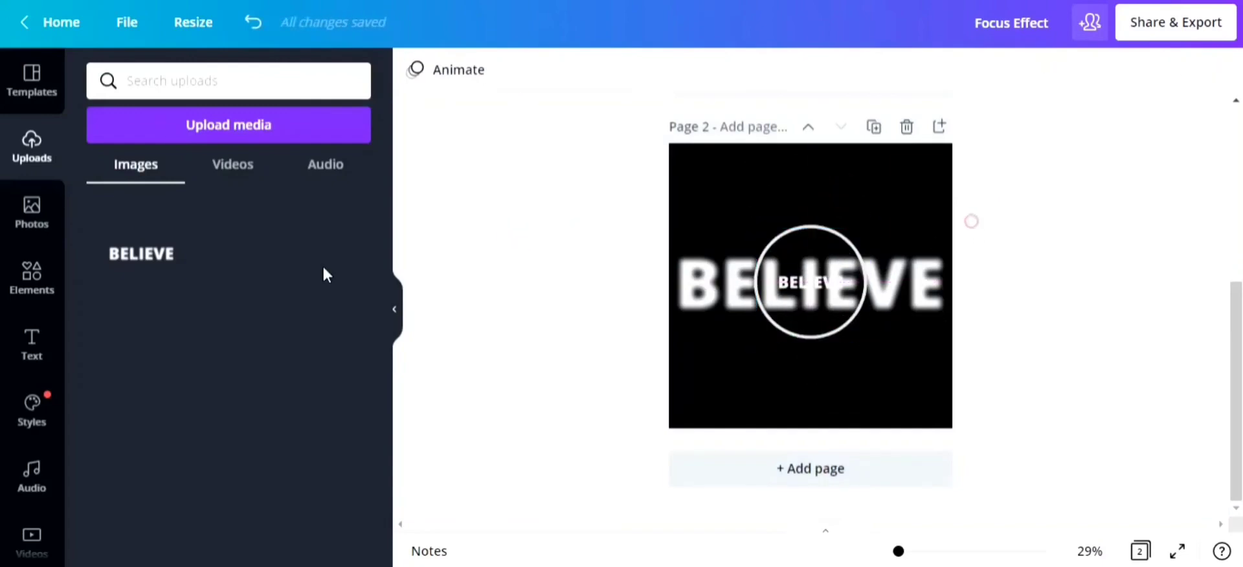
pyautogui.click(786, 249)
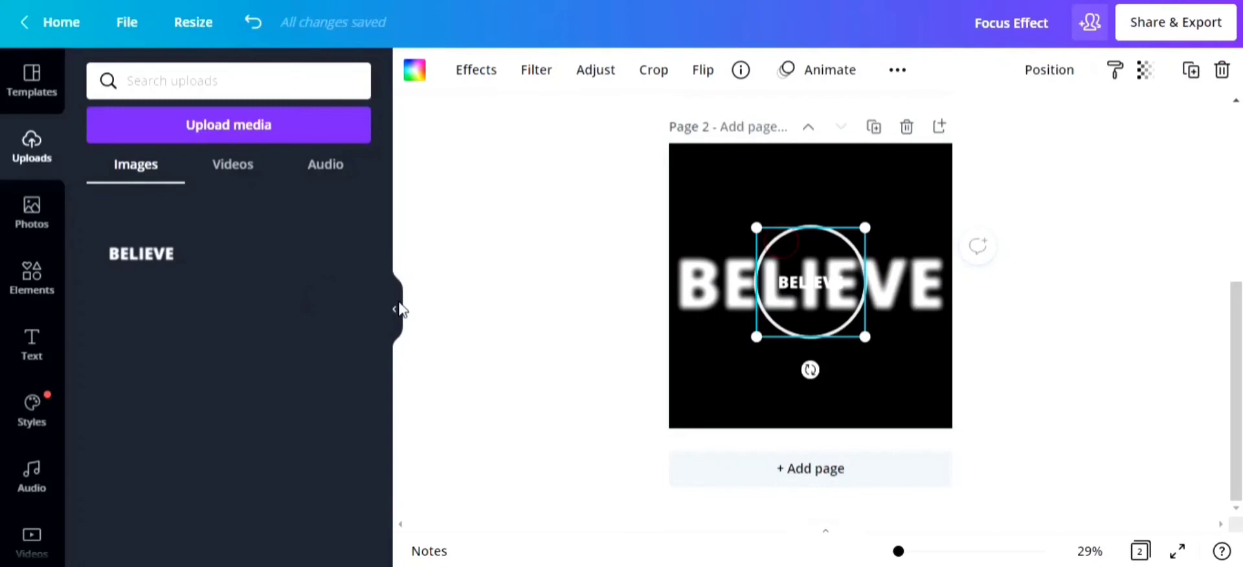
# Enlarge the circle image's crop past the page, align both BELIEVE layers, and nudge the circle left
pyautogui.click(398, 308)
pyautogui.click(324, 78)
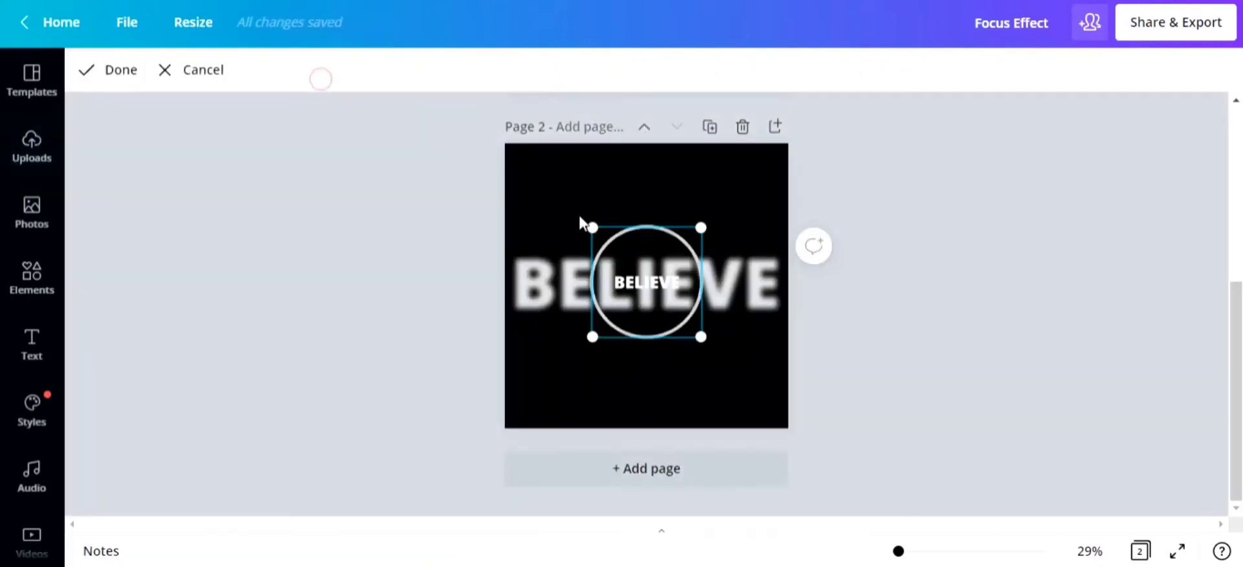
pyautogui.moveTo(592, 228); pyautogui.dragTo(450, 87)
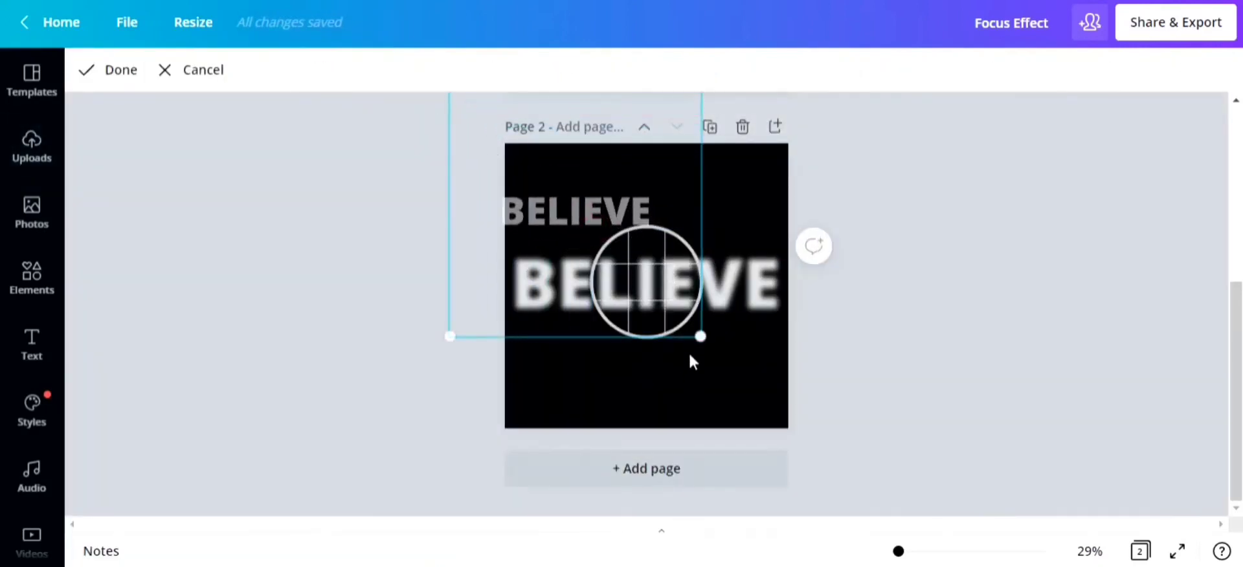
pyautogui.moveTo(700, 338); pyautogui.dragTo(966, 495)
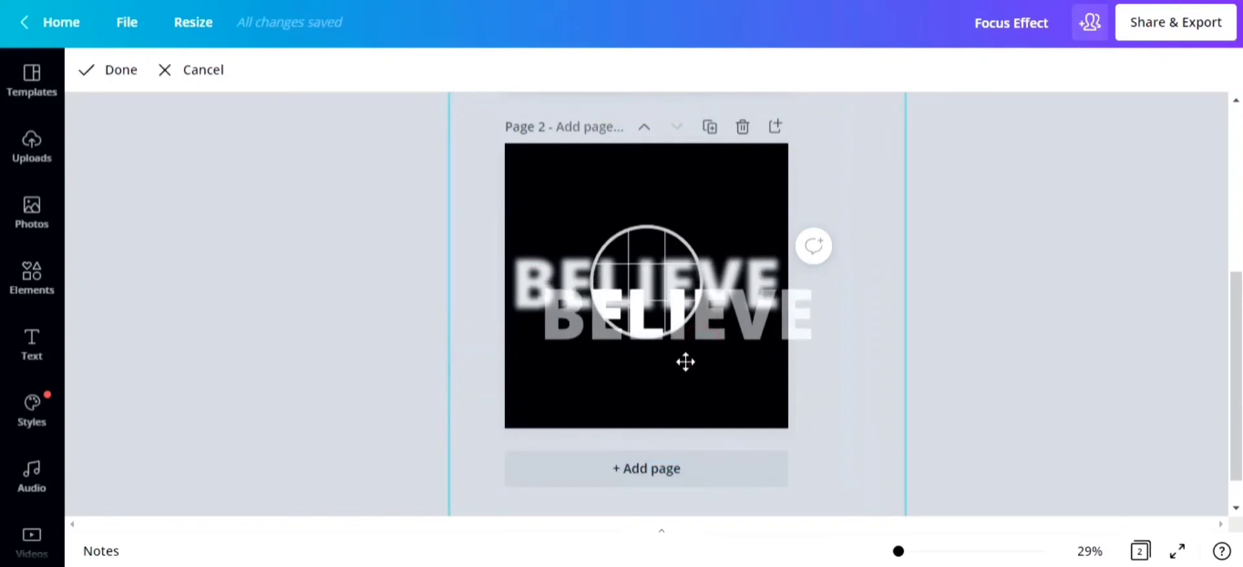
pyautogui.moveTo(685, 362); pyautogui.dragTo(656, 330)
pyautogui.click(84, 84)
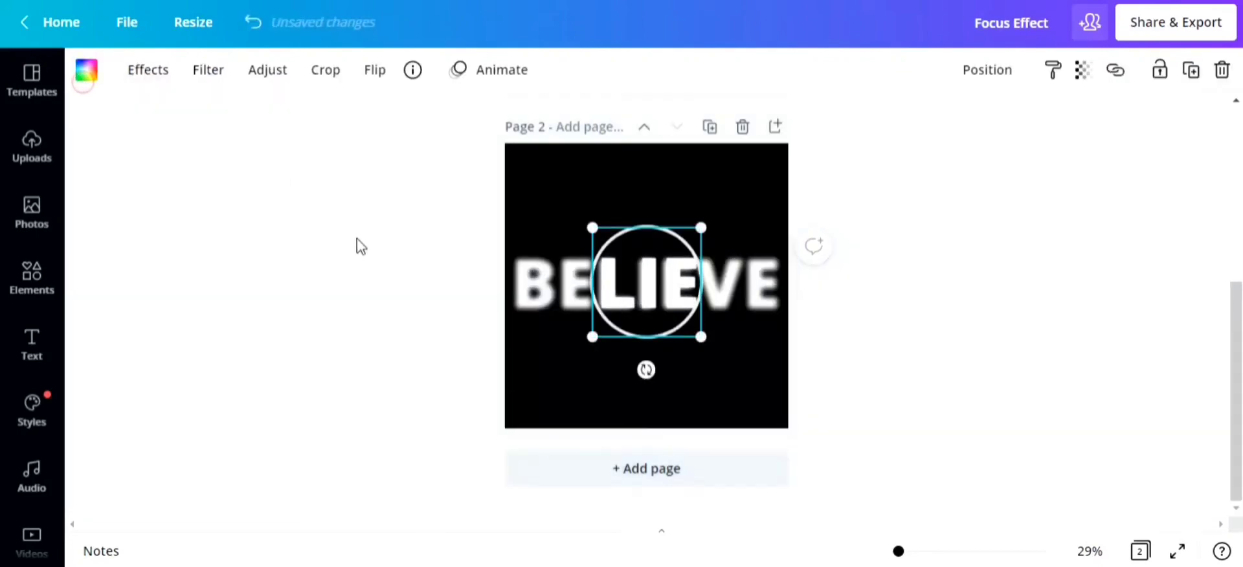
pyautogui.click(355, 242)
pyautogui.click(643, 333)
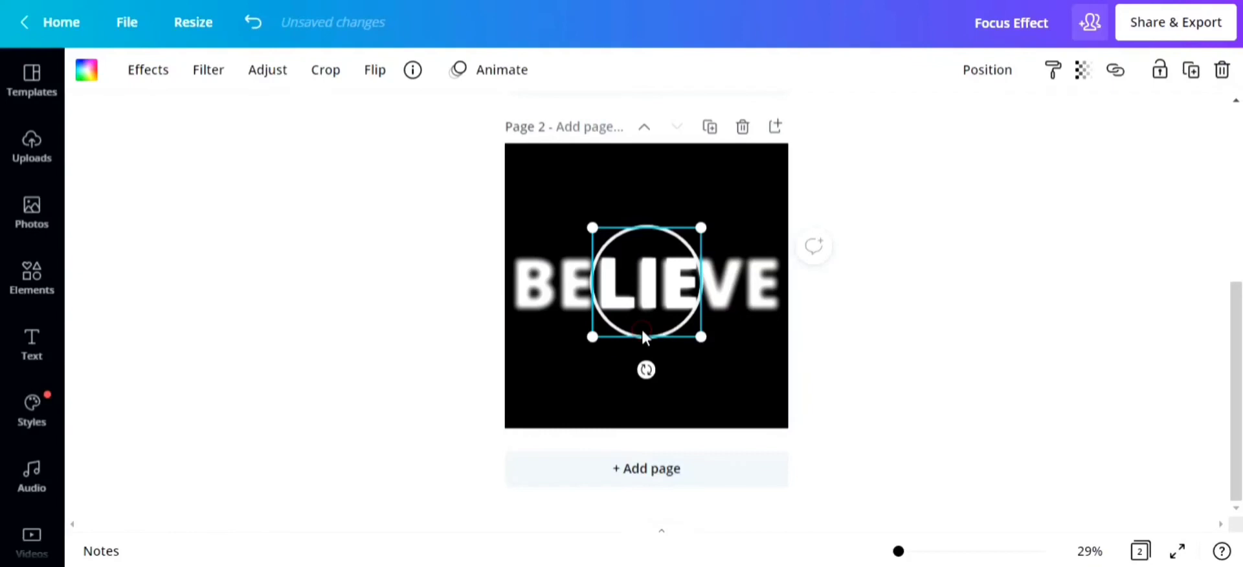
pyautogui.press('Left')
pyautogui.press('Left')
pyautogui.press('Left')
pyautogui.press('Left')
pyautogui.press('Left')
pyautogui.press('Left')
pyautogui.press('Left')
pyautogui.press('Left')
pyautogui.press('Left')
pyautogui.press('Left')
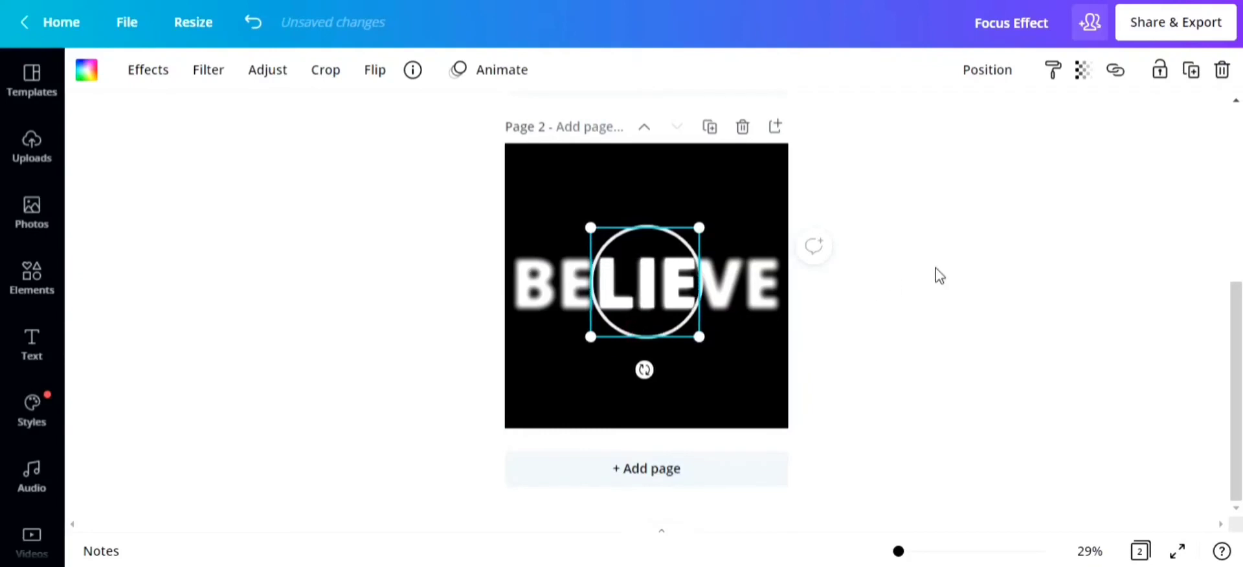
pyautogui.click(935, 266)
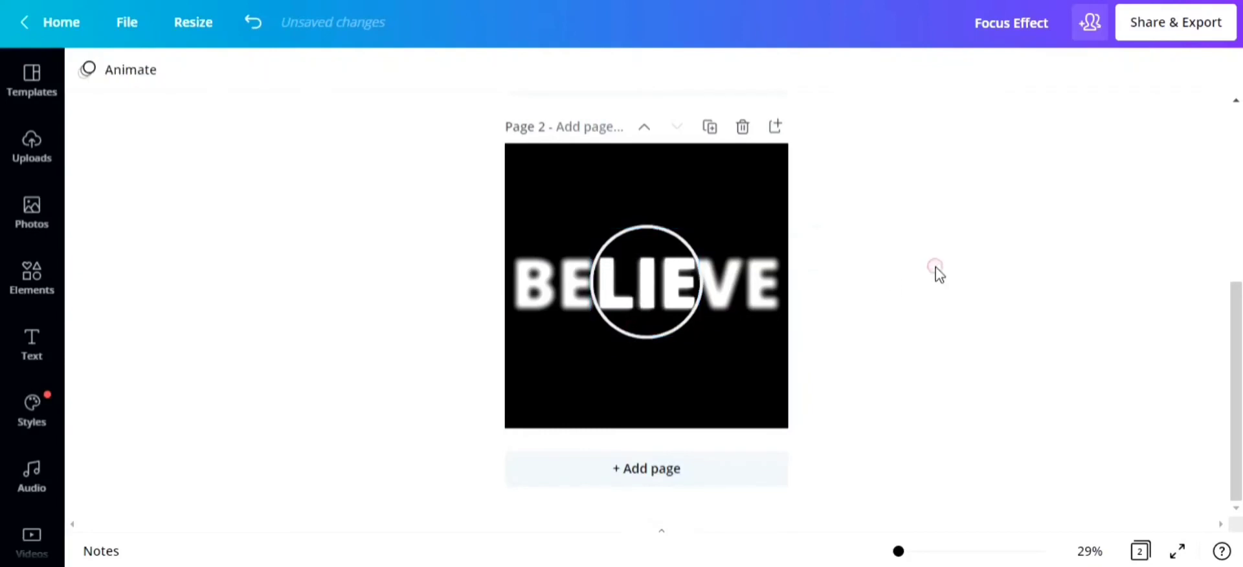
pyautogui.click(614, 319)
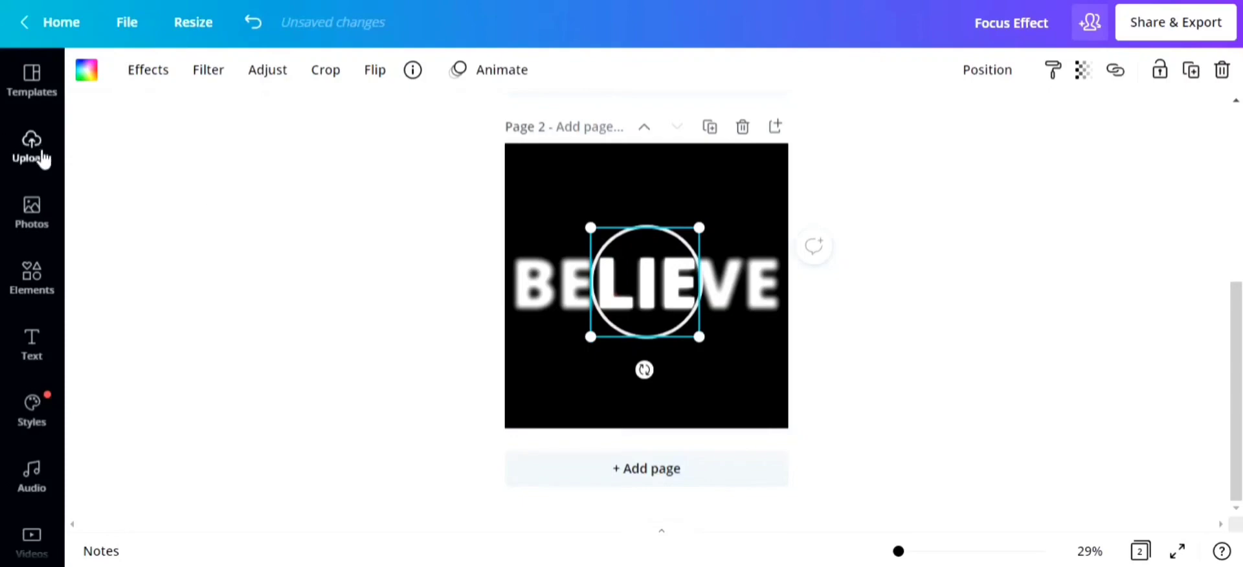
# Add a 'magnifying glass' stock photo to the page and move it down and right
pyautogui.click(30, 209)
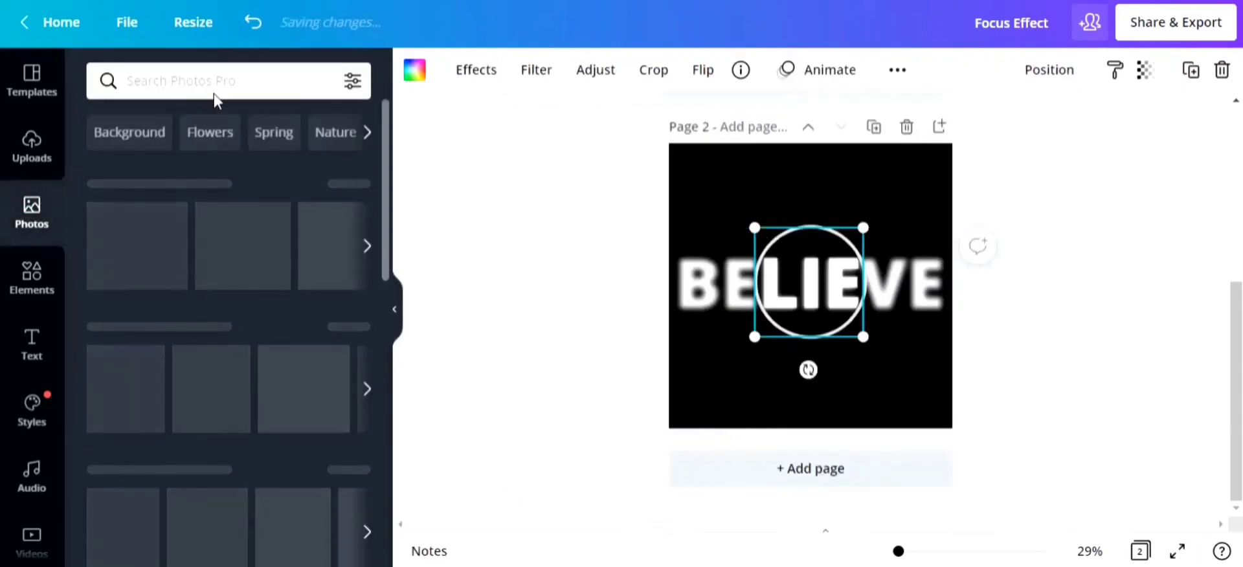
pyautogui.click(223, 77)
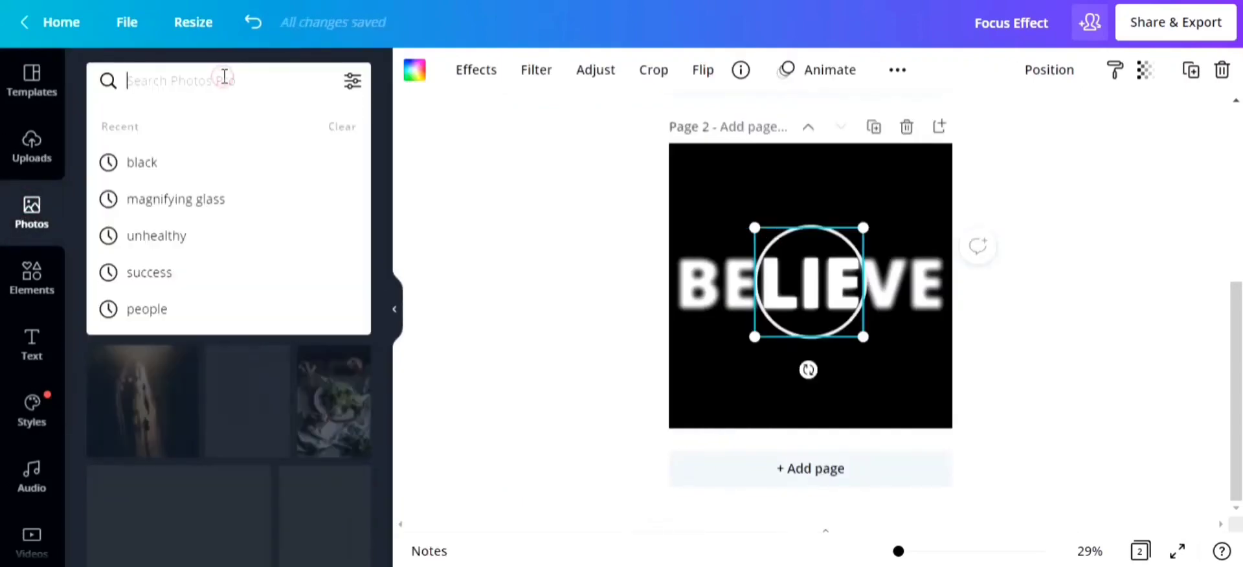
pyautogui.click(231, 199)
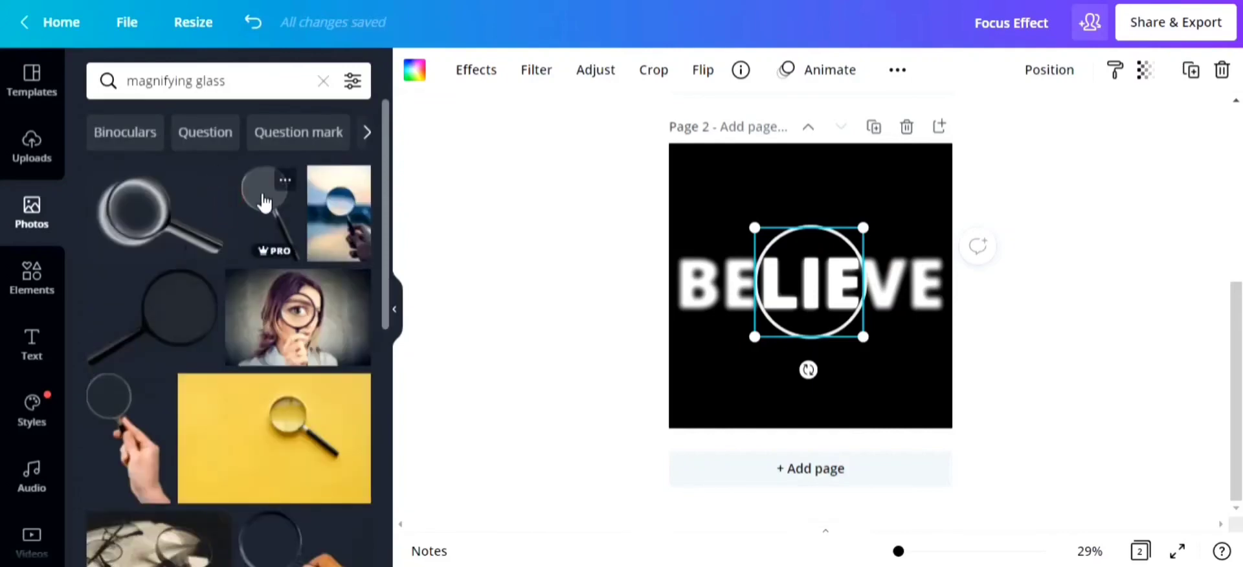
pyautogui.click(264, 202)
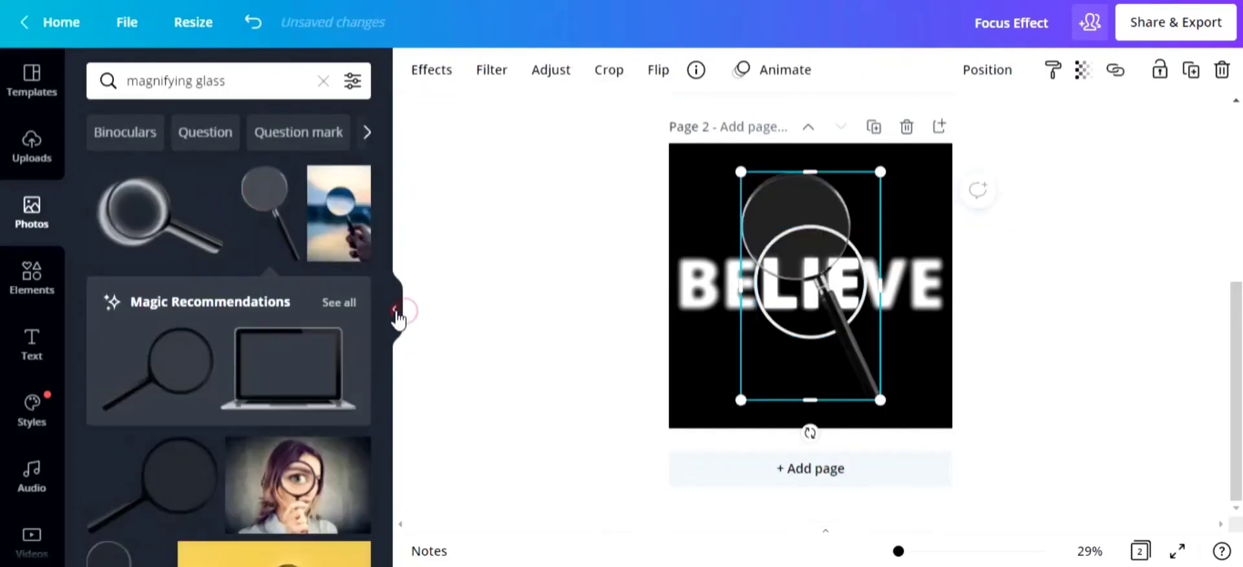
pyautogui.click(396, 311)
pyautogui.moveTo(670, 310); pyautogui.dragTo(651, 411)
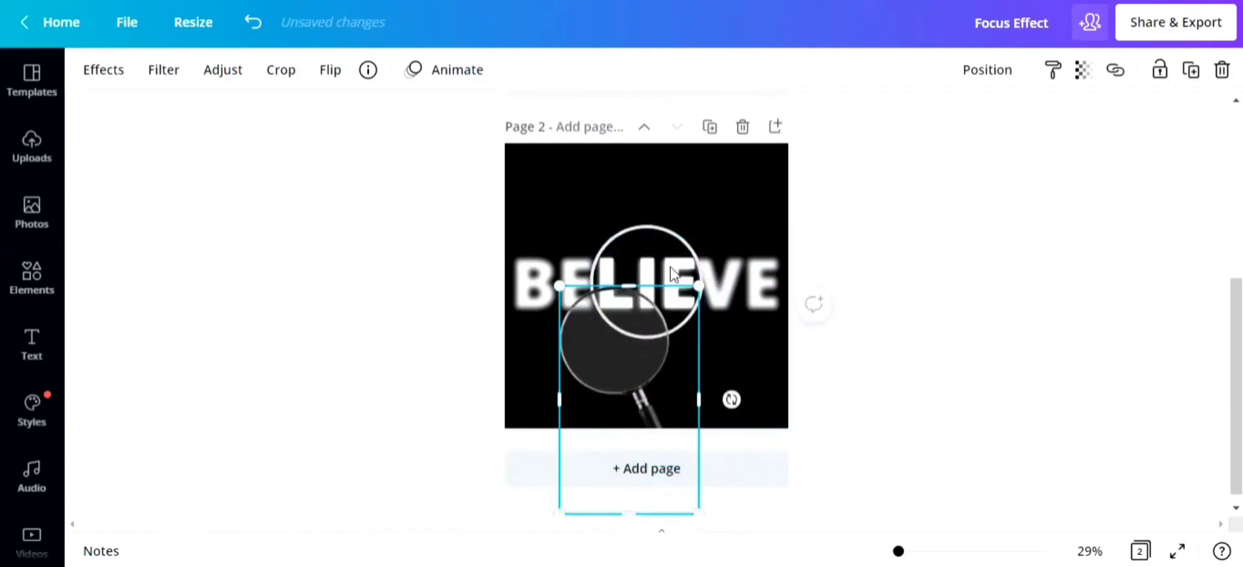
# Send the white circle one layer backward and place the magnifier's lens over LIE
pyautogui.click(641, 241)
pyautogui.click(975, 72)
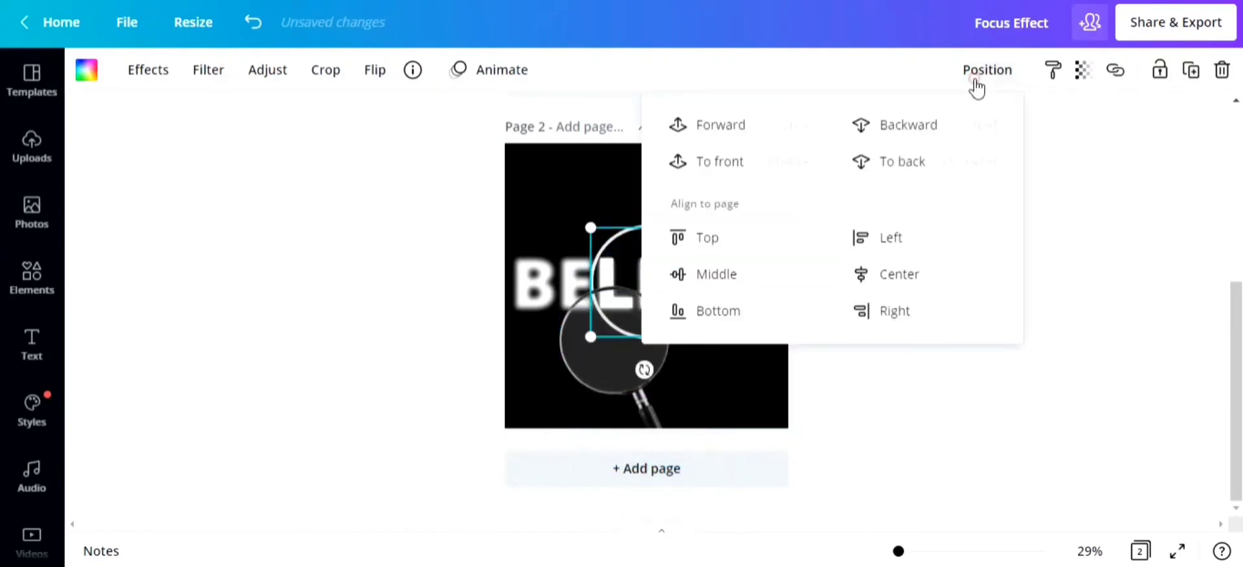
pyautogui.click(923, 123)
pyautogui.click(626, 227)
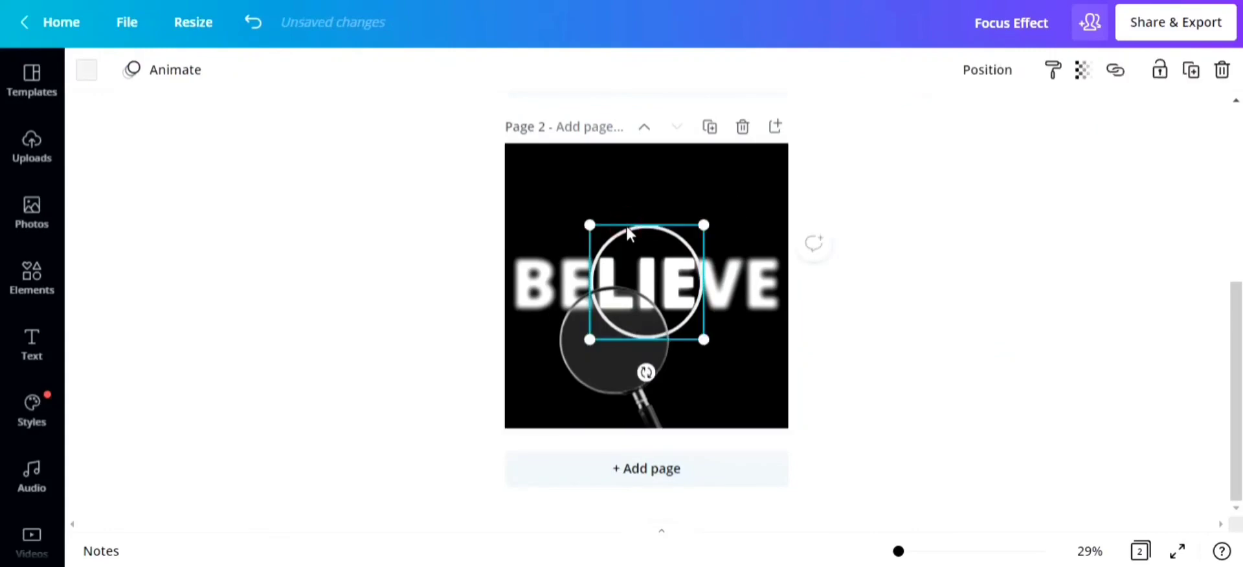
pyautogui.click(603, 370)
pyautogui.moveTo(603, 370); pyautogui.dragTo(541, 402)
pyautogui.click(637, 275)
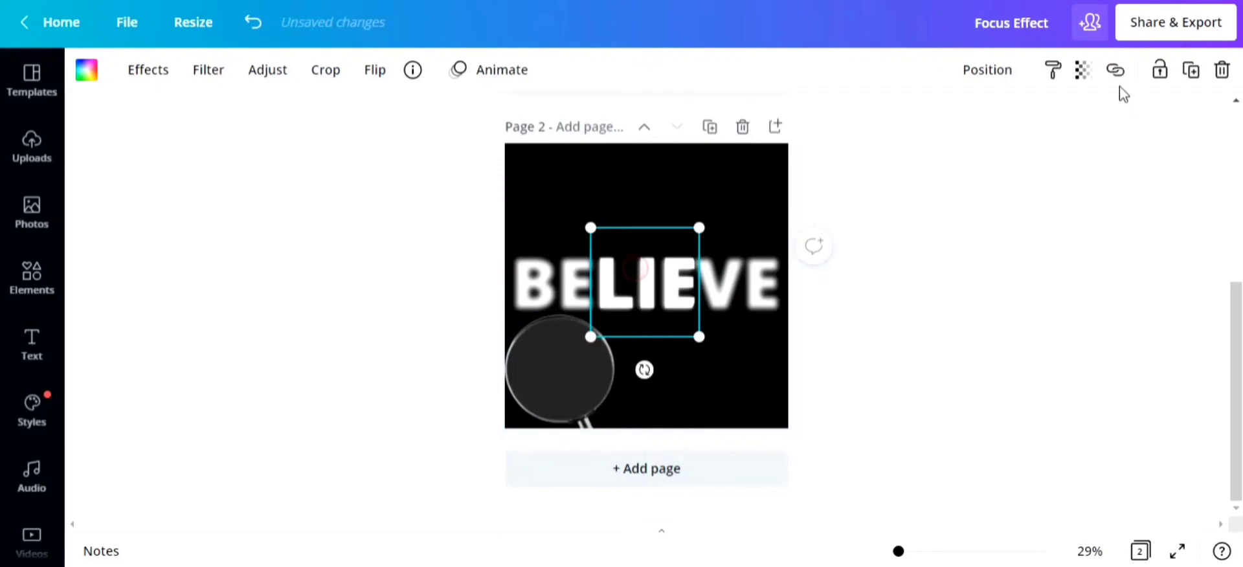
pyautogui.moveTo(576, 349); pyautogui.dragTo(661, 270)
# Unlock the focus box over LIE and raise all the BELIEVE layers higher on the page
pyautogui.click(915, 191)
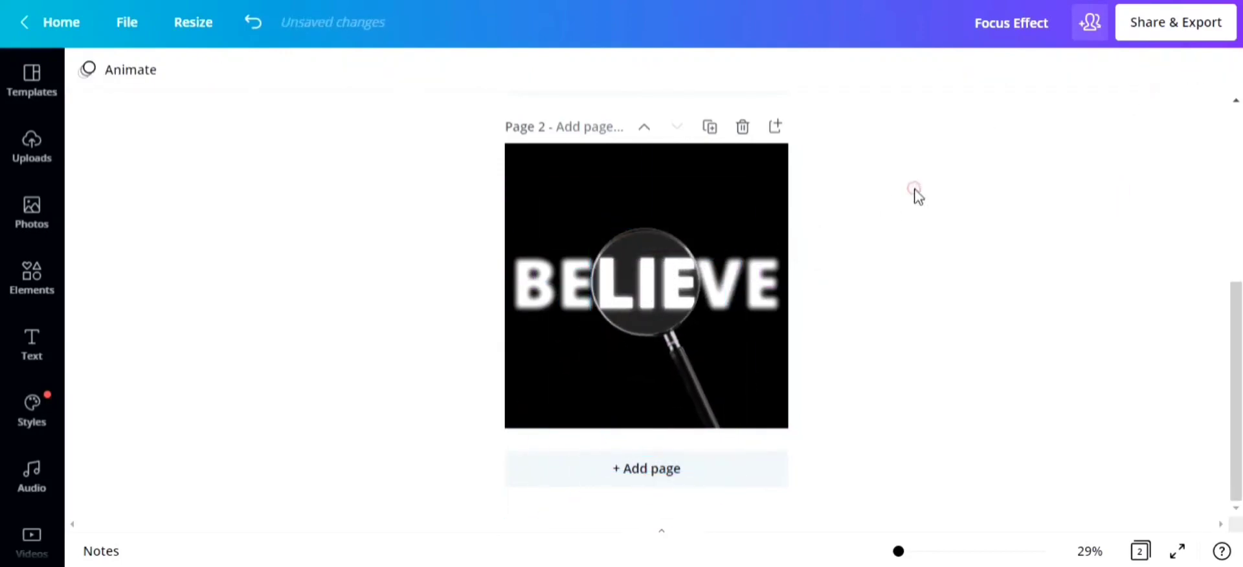
pyautogui.click(669, 362)
pyautogui.moveTo(668, 364); pyautogui.dragTo(679, 298)
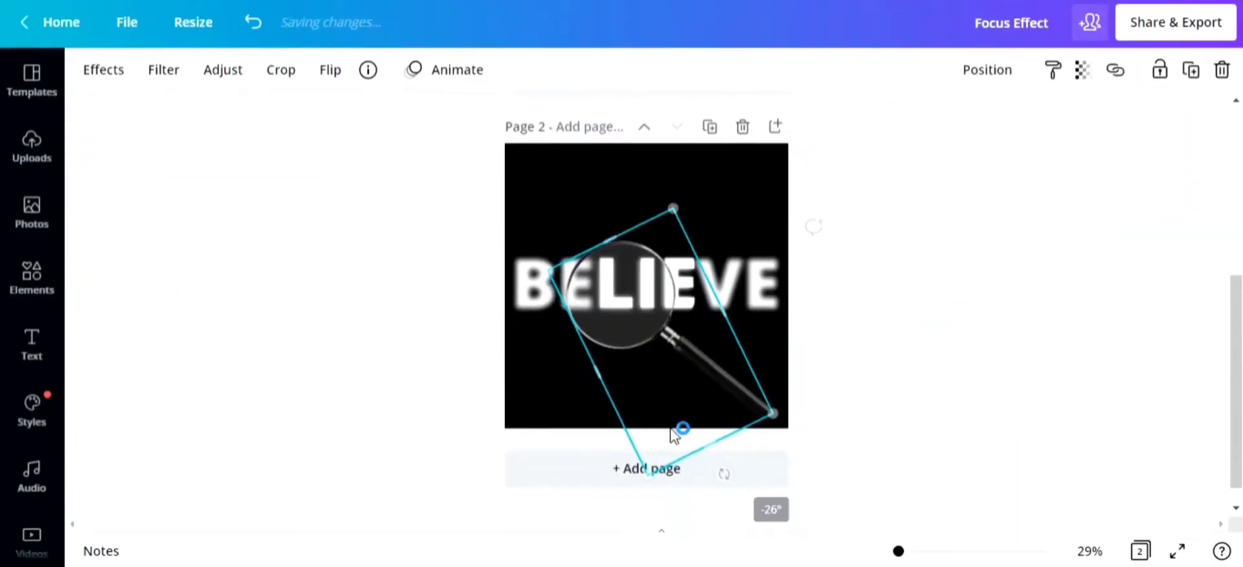
pyautogui.hotkey('ctrl', 'z')
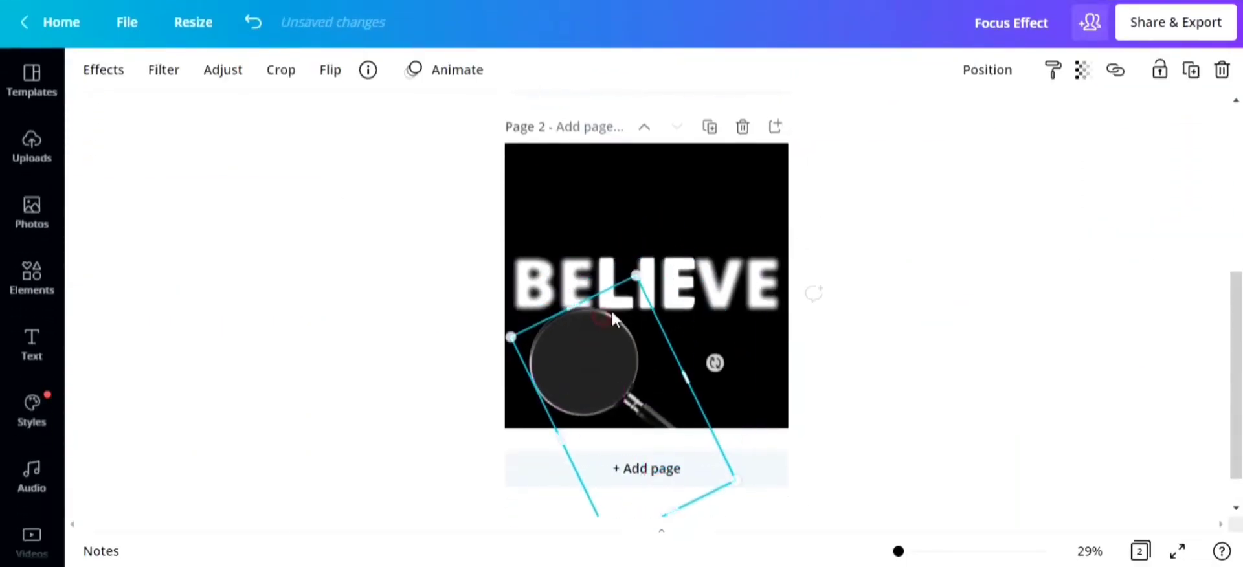
pyautogui.click(673, 263)
pyautogui.click(1189, 83)
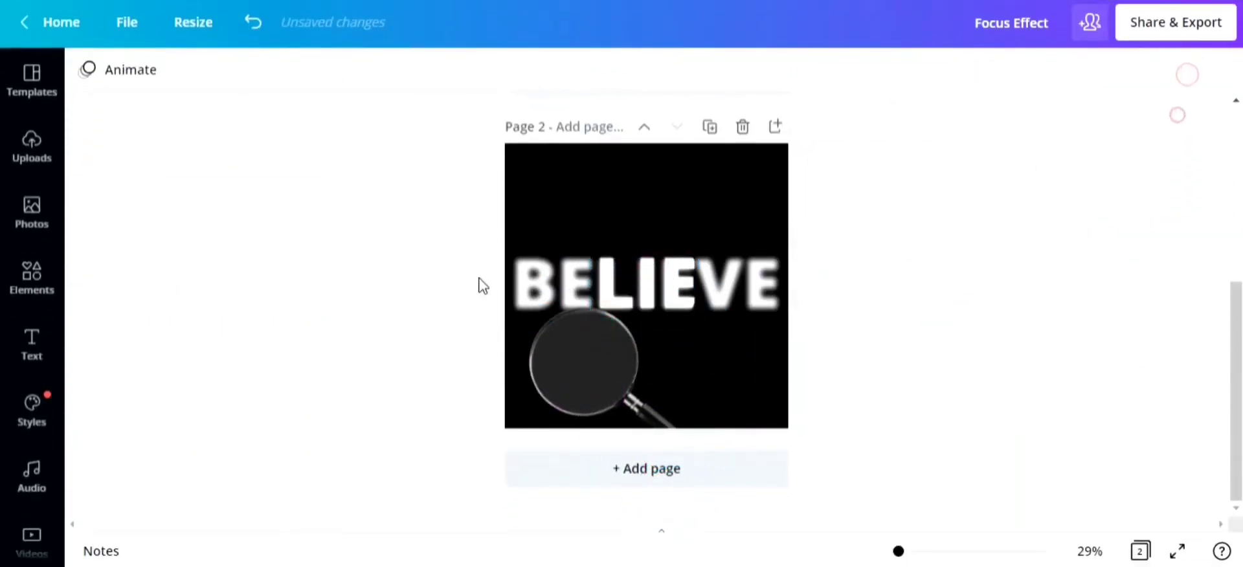
pyautogui.moveTo(477, 284); pyautogui.dragTo(654, 197)
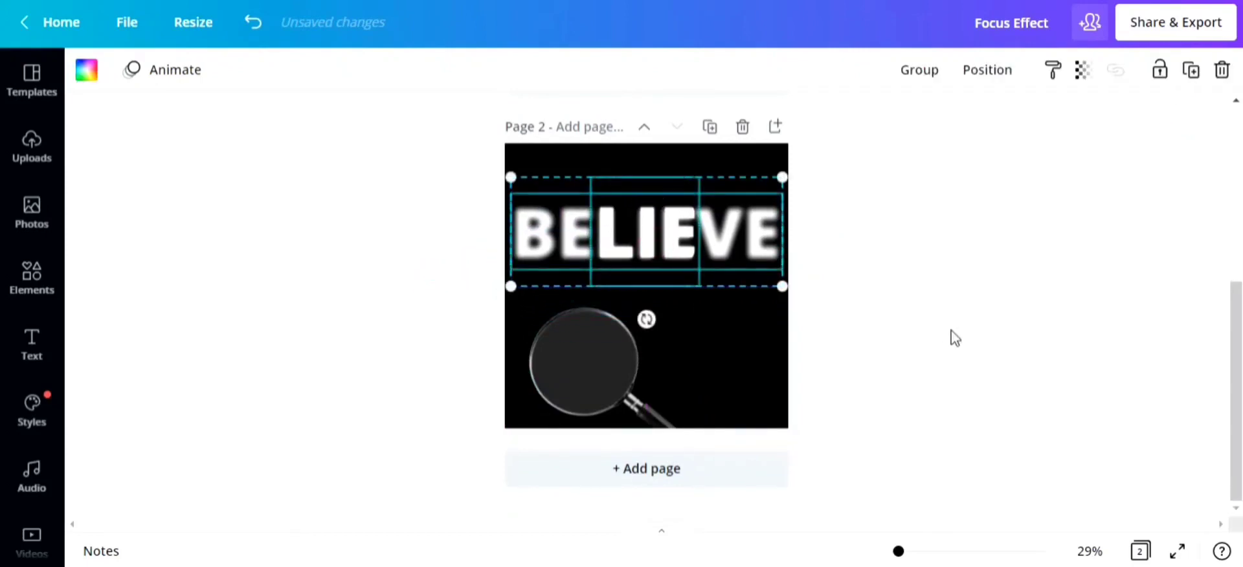
pyautogui.click(949, 335)
# Lock the focus box and tilt the magnifying glass clockwise with its lens over LIE
pyautogui.moveTo(607, 370); pyautogui.dragTo(679, 229)
pyautogui.click(663, 249)
pyautogui.click(1153, 76)
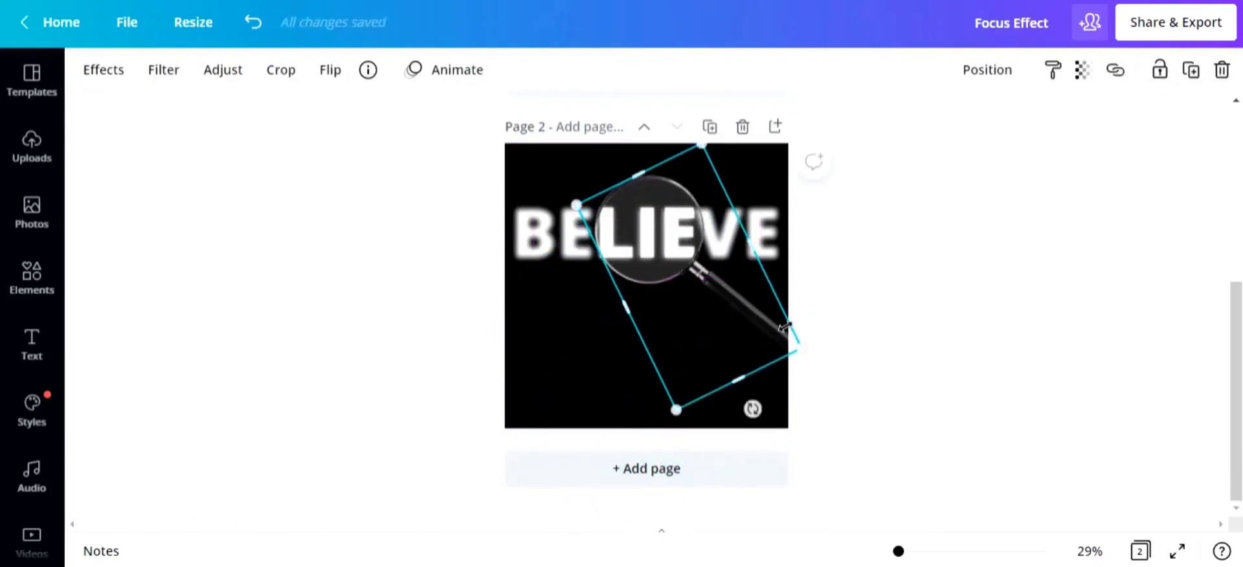
pyautogui.moveTo(751, 418); pyautogui.dragTo(721, 421)
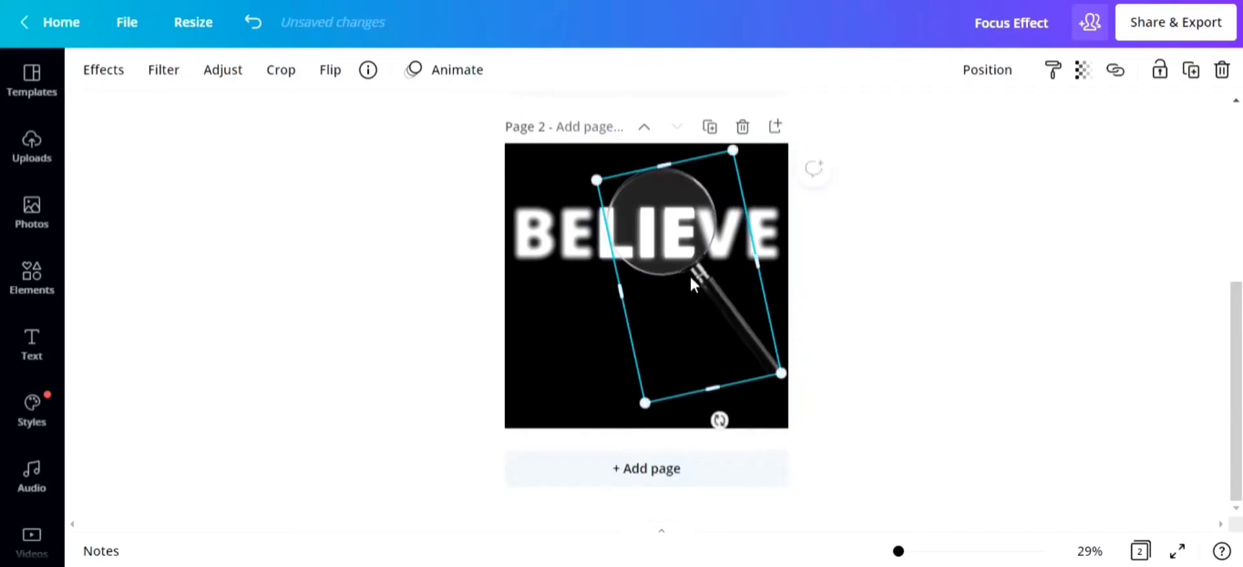
pyautogui.moveTo(689, 273); pyautogui.dragTo(677, 286)
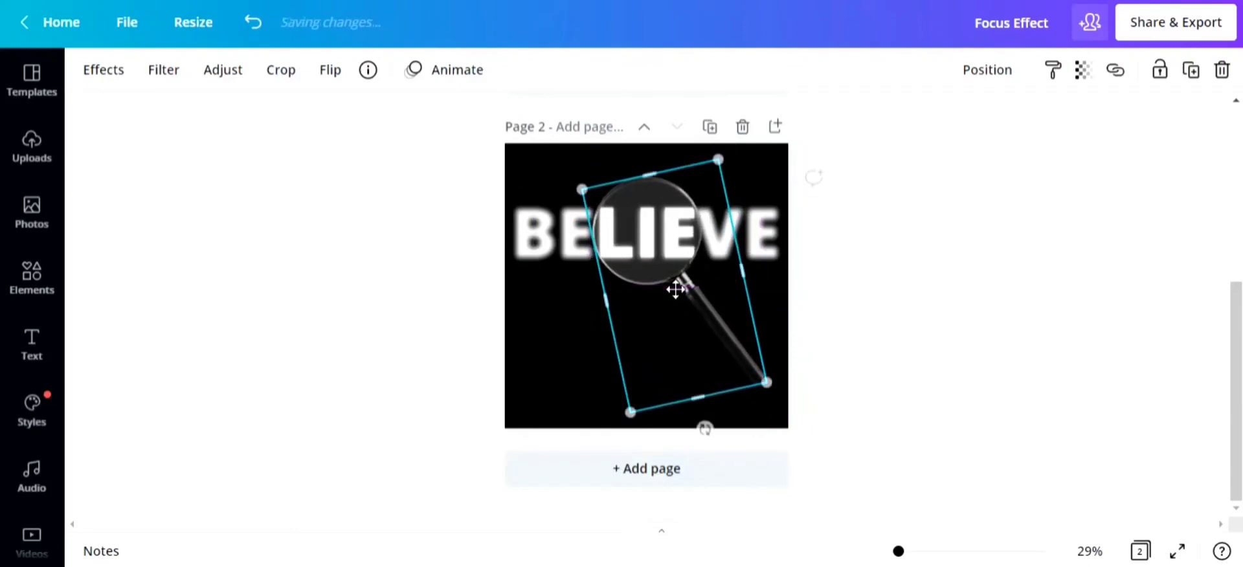
pyautogui.click(924, 269)
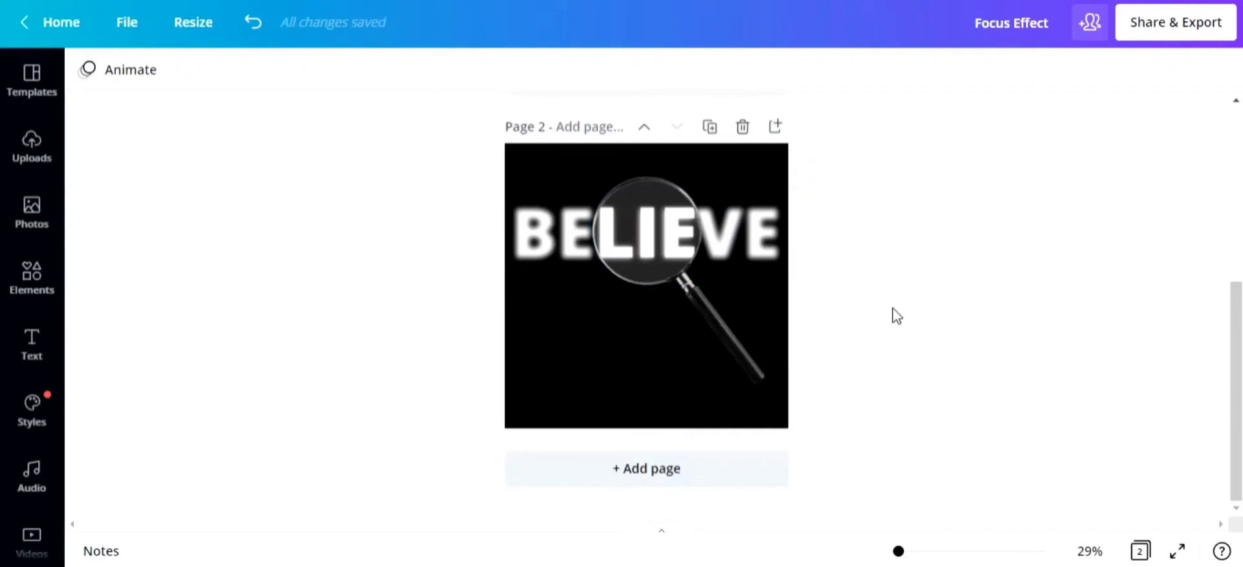
# Scroll the canvas up from page 2 to view page 1's finished magnifier design
pyautogui.scroll(5, 794, 304)
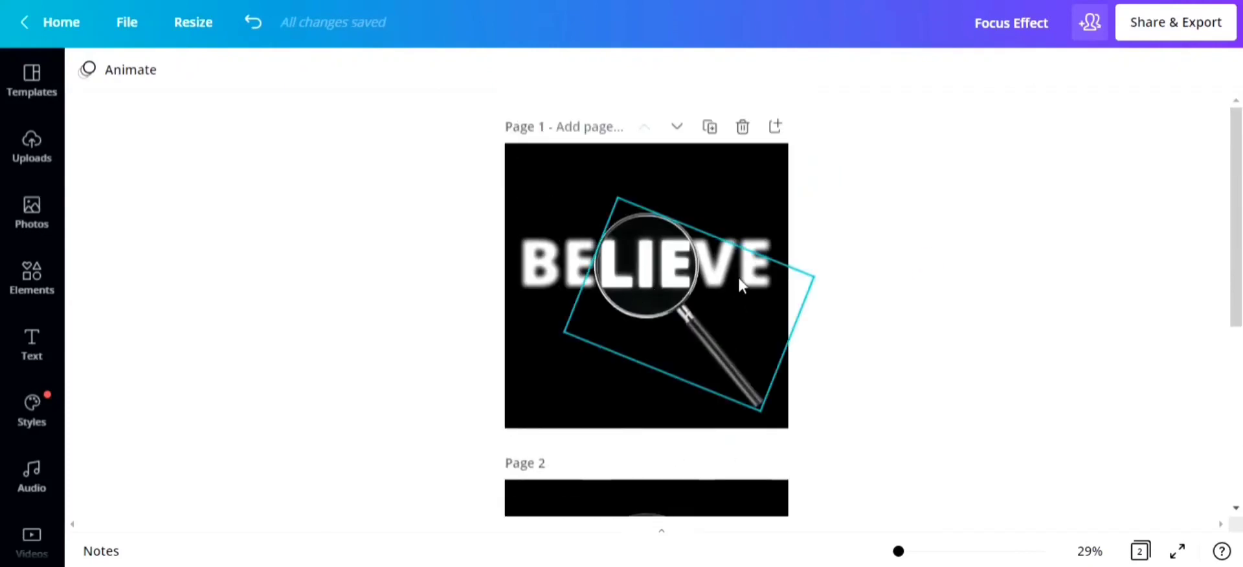
pyautogui.scroll(-5, 712, 279)
pyautogui.scroll(5, 925, 306)
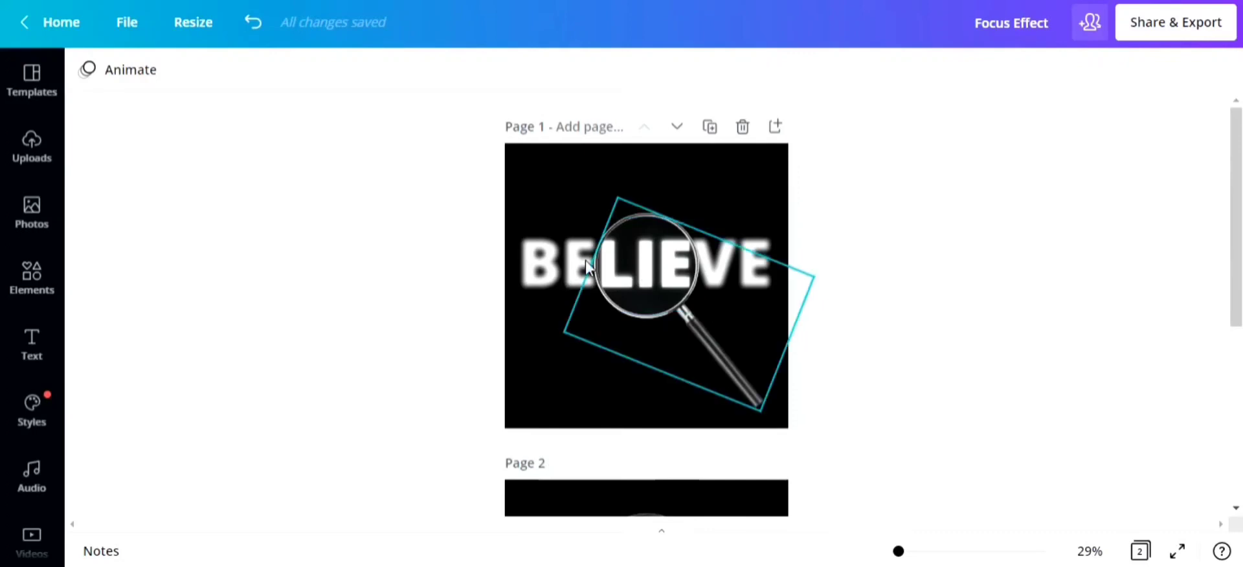